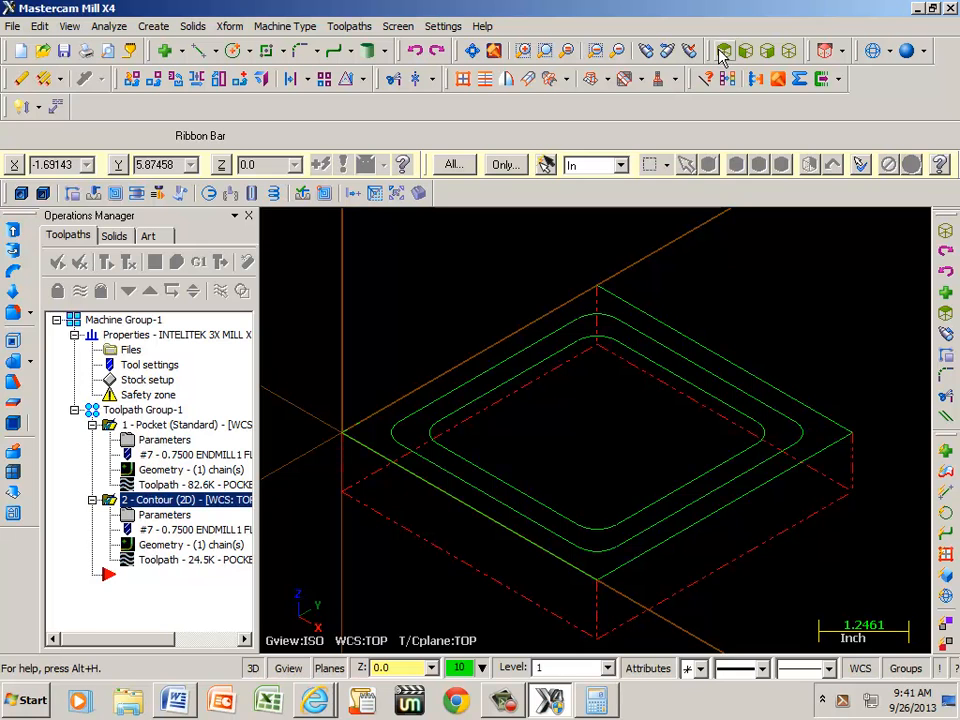
Step: Start creating a position point in the Top view, and compute 0.375 + 0.1875 in the Calculator
left_click(724, 52)
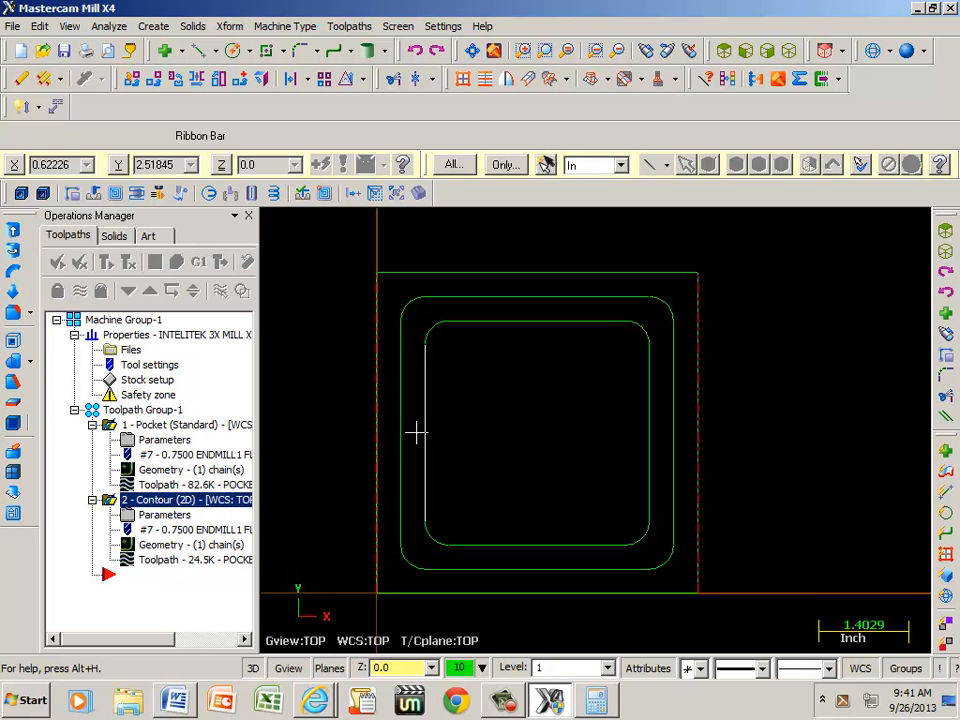
left_click(166, 54)
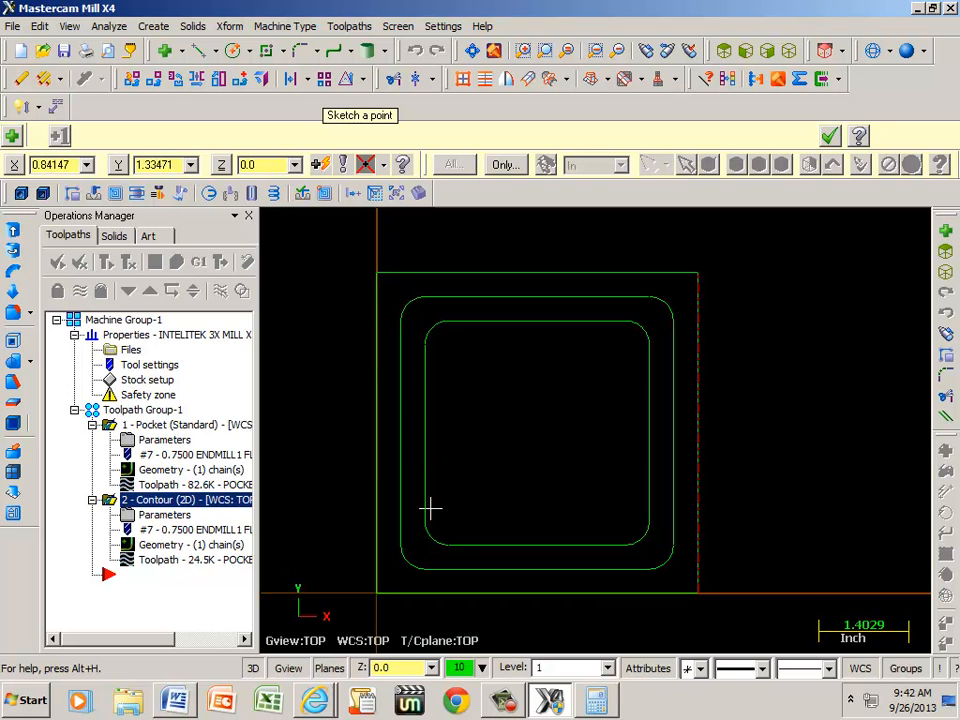
left_click(598, 703)
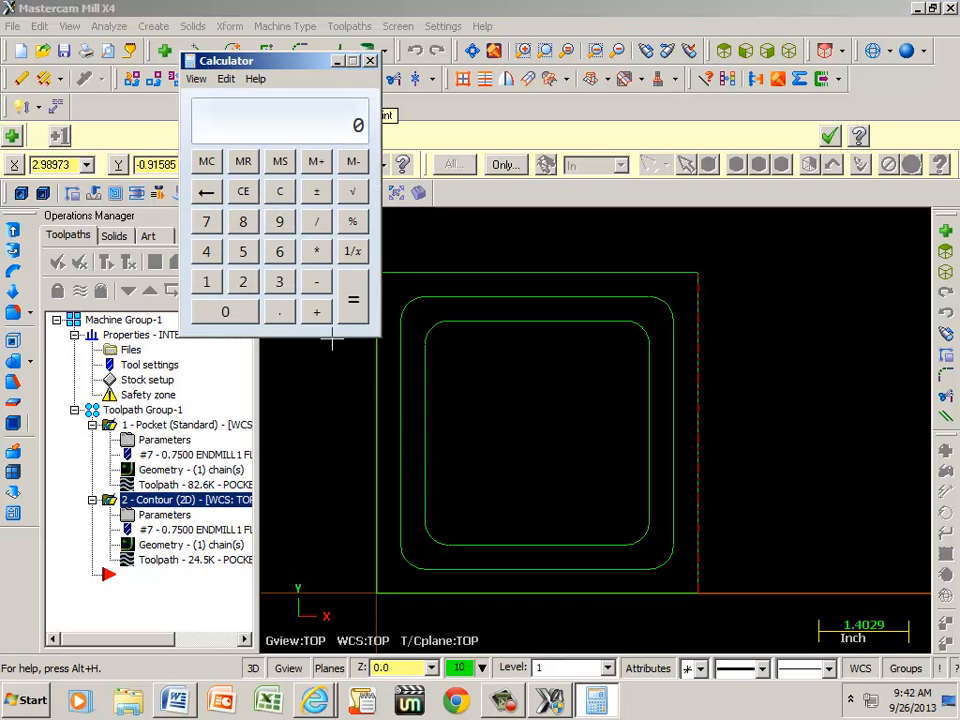
left_click_drag(283, 65, 192, 62)
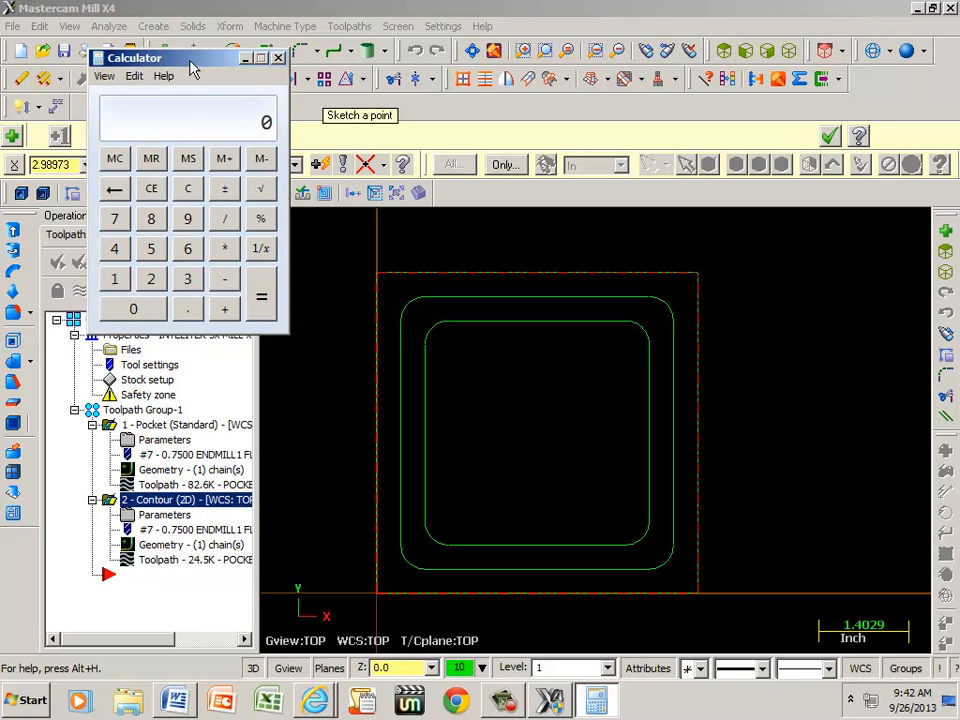
left_click(189, 311)
left_click(187, 279)
left_click(116, 218)
left_click(148, 247)
left_click(225, 310)
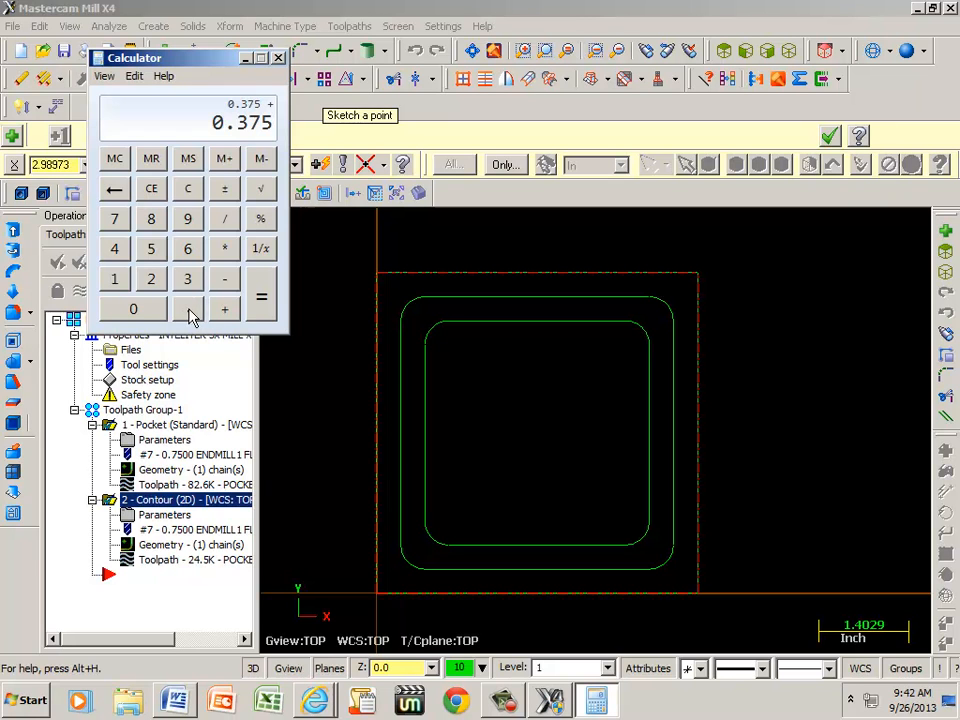
left_click(131, 305)
left_click(116, 281)
left_click(152, 222)
left_click(117, 222)
left_click(151, 250)
left_click(256, 303)
left_click(243, 60)
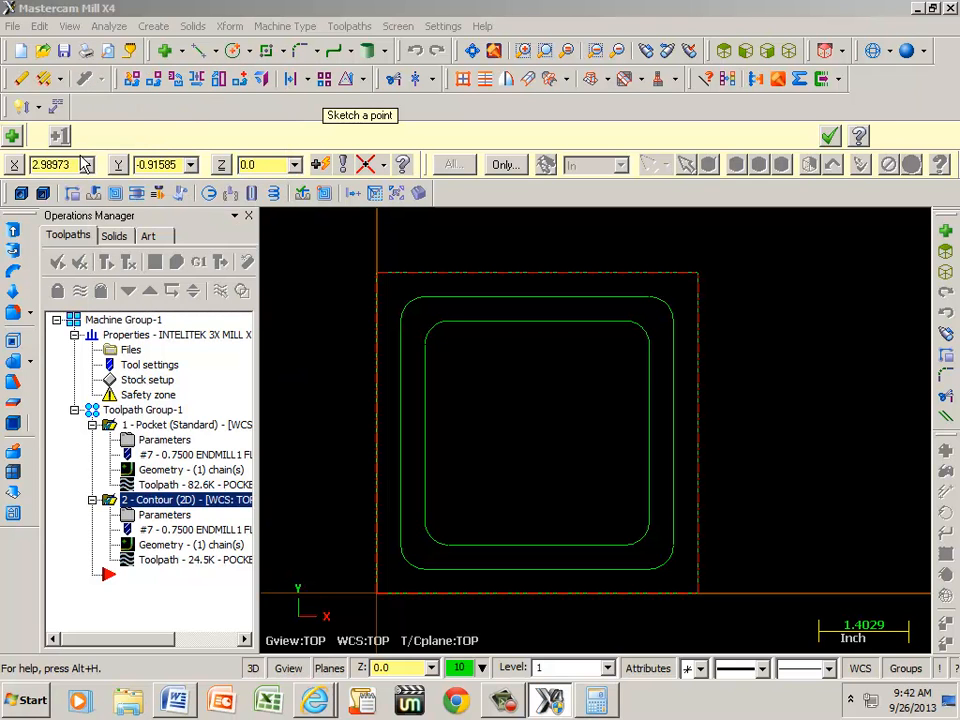
Step: Place a point midway along the left wall between the two rounded squares at X 0.5625, Y 2.5
key("BackSpace")
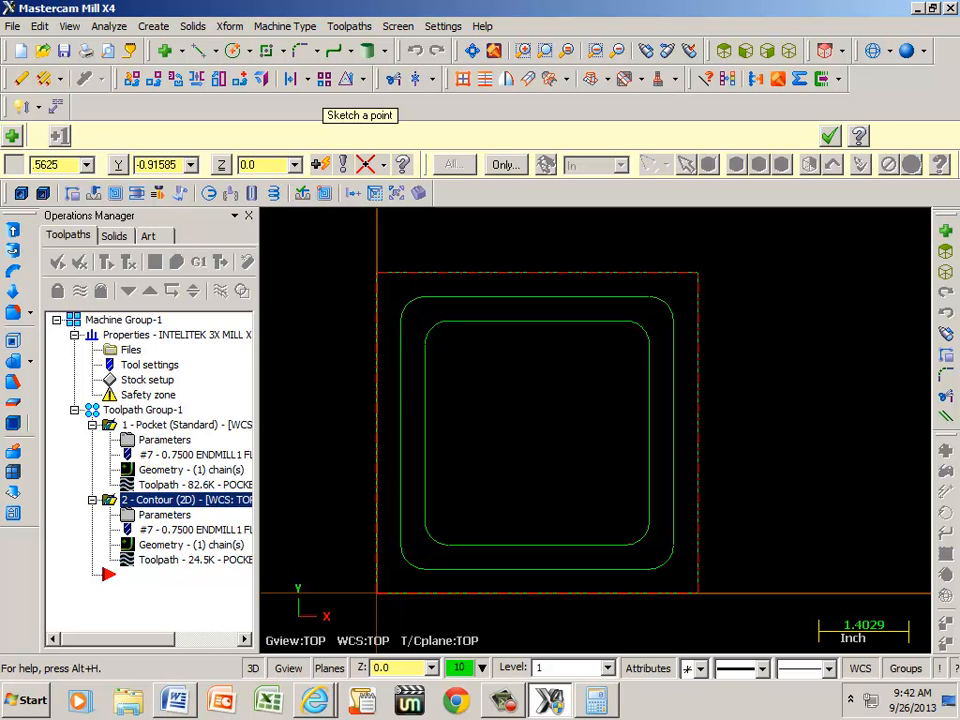
key("Tab")
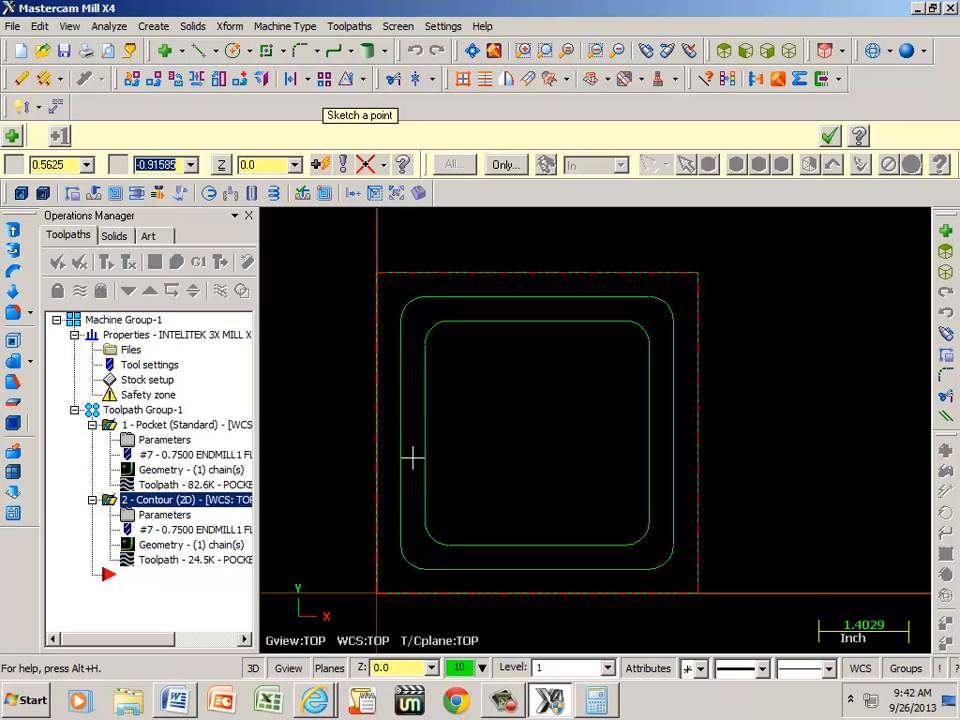
type("2")
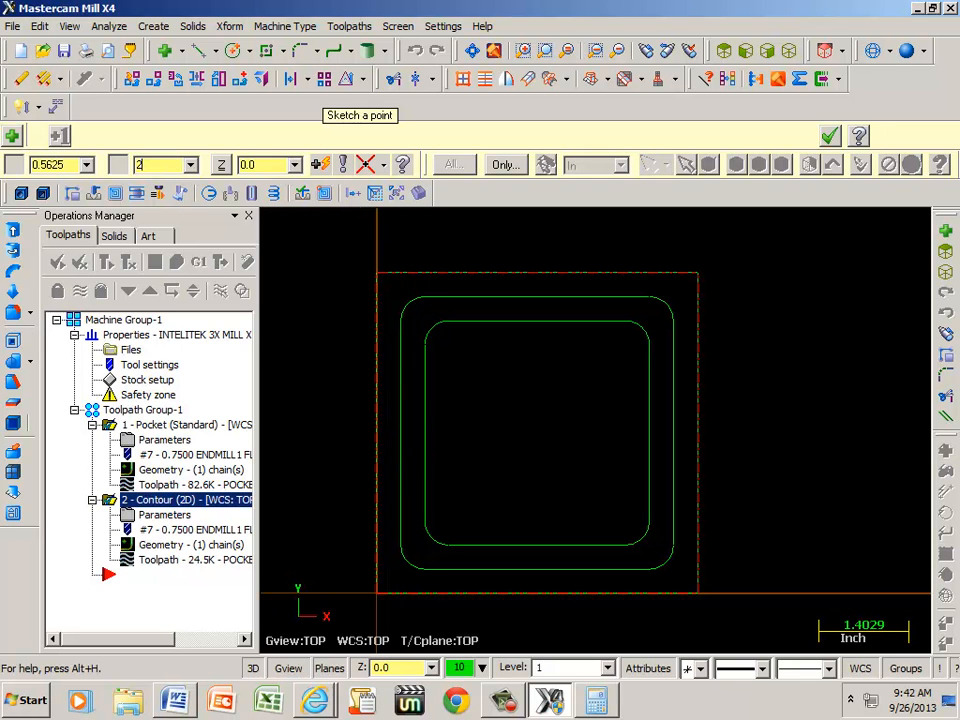
type(".5")
key("Return")
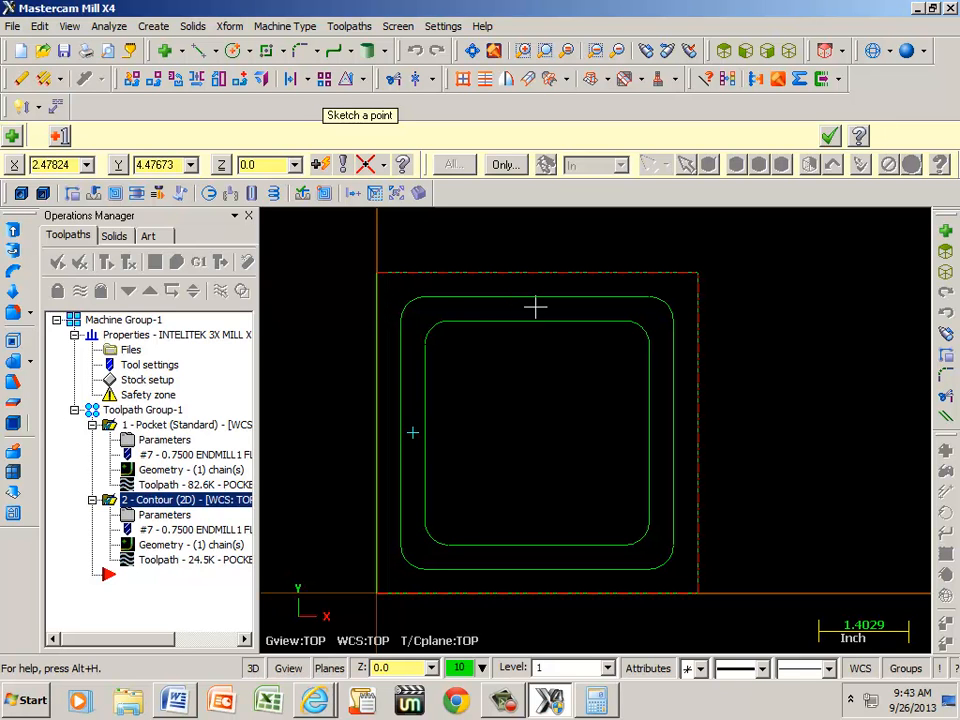
Step: Set the X coordinate of the second point to 2.5
left_click(65, 163)
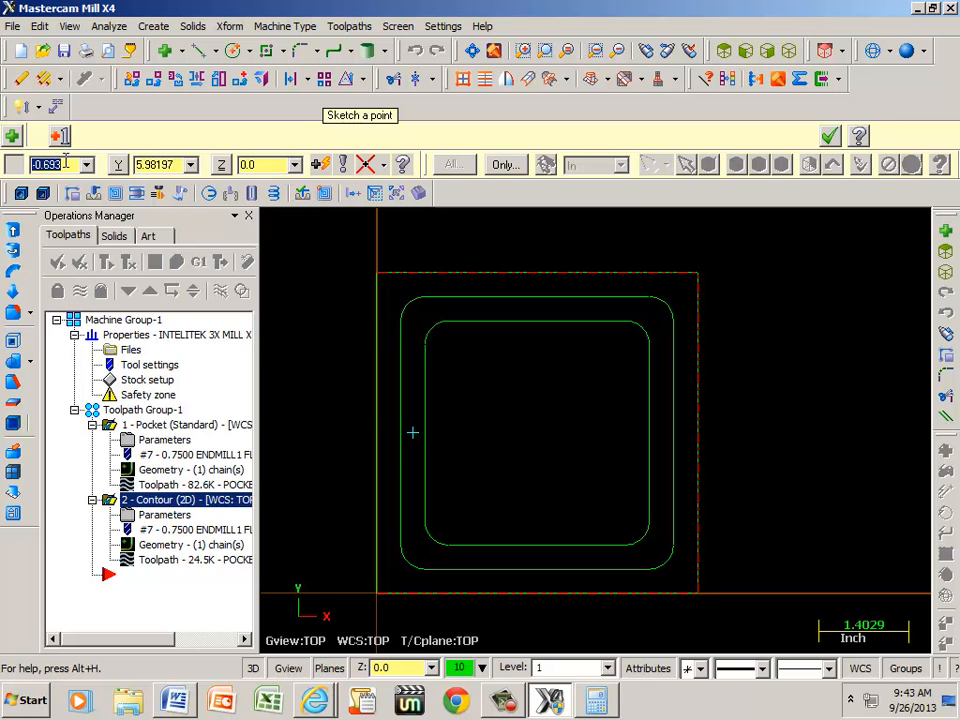
type("2")
key("Tab")
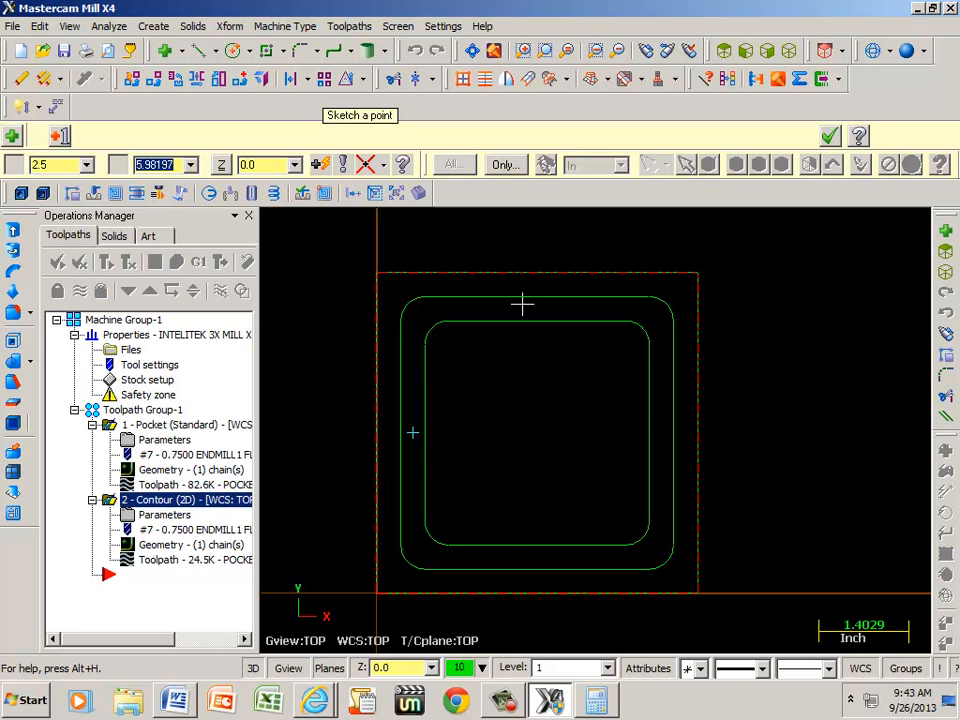
Step: Compute 5 − 0.5625 in the Calculator for the second point's Y coordinate
left_click(597, 705)
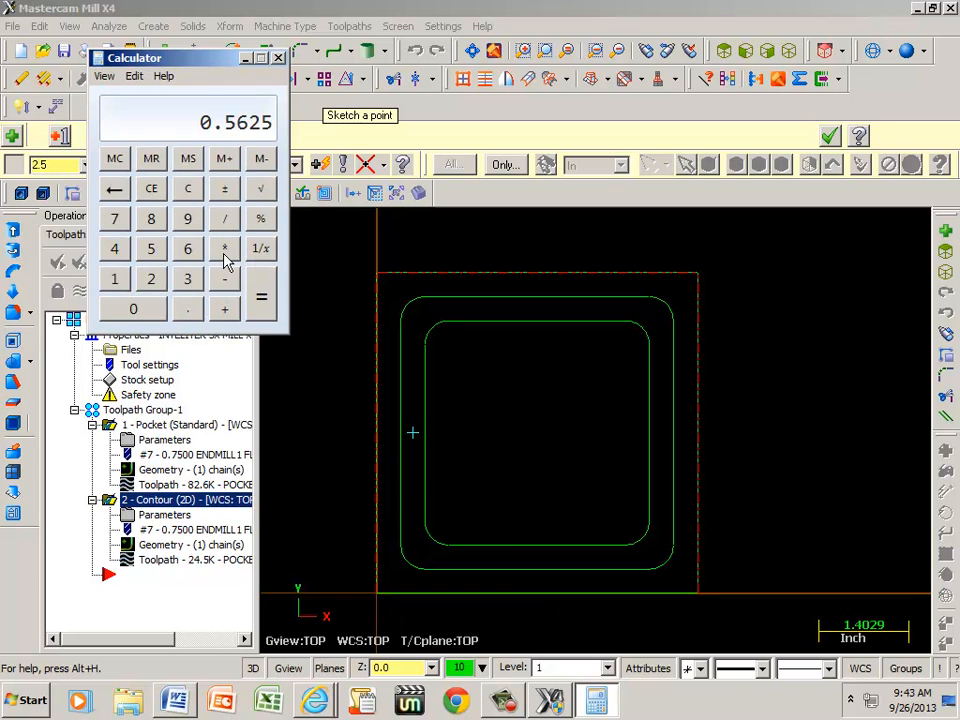
left_click(188, 190)
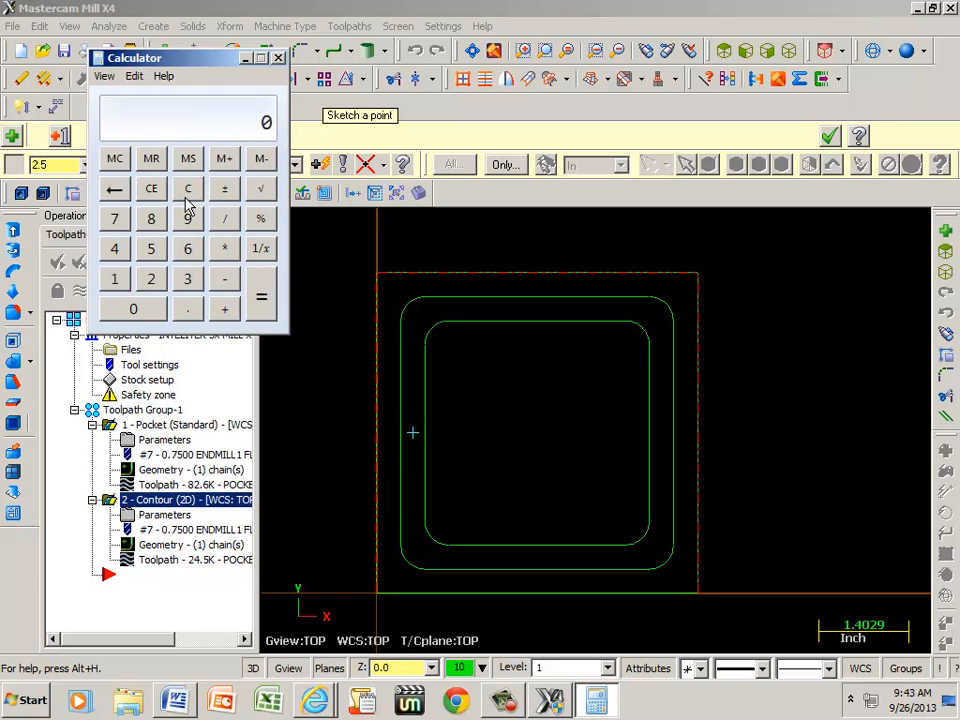
left_click(151, 249)
left_click(226, 279)
left_click(192, 311)
left_click(151, 249)
left_click(187, 249)
left_click(151, 279)
left_click(151, 249)
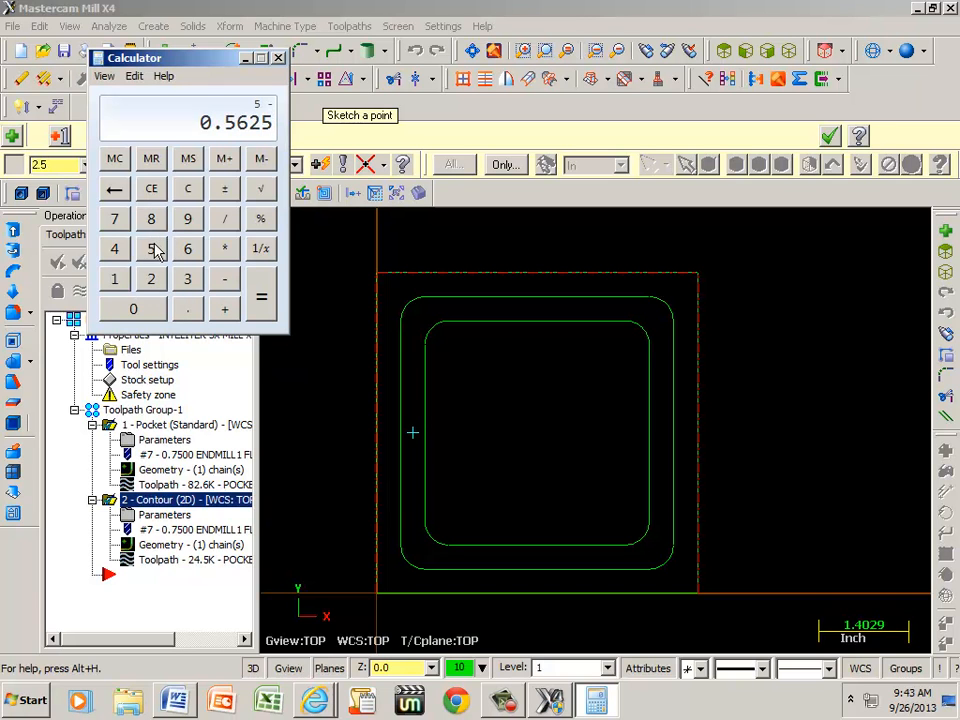
left_click(259, 298)
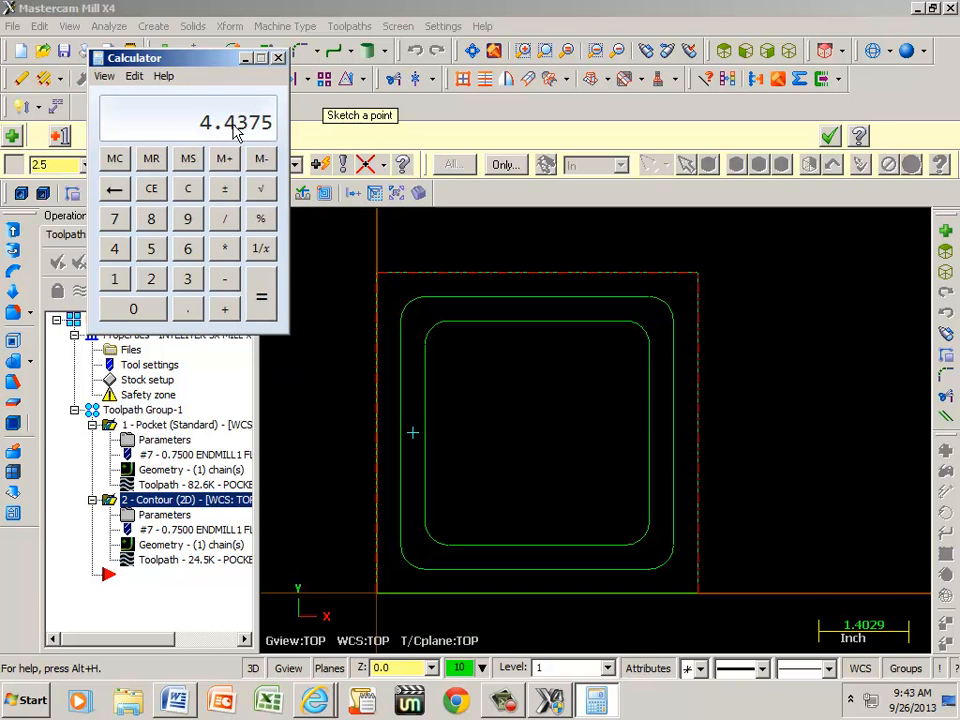
left_click(245, 60)
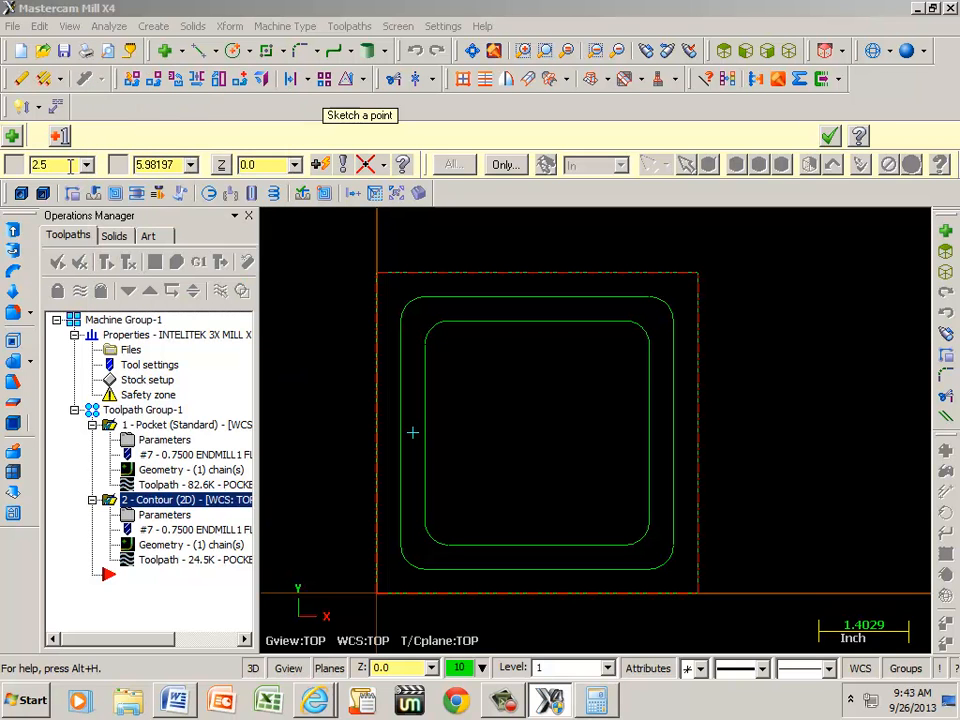
Step: Set the second point's Y coordinate to 4.4375 and place it in the upper wall
left_click(180, 165)
type("4.4375")
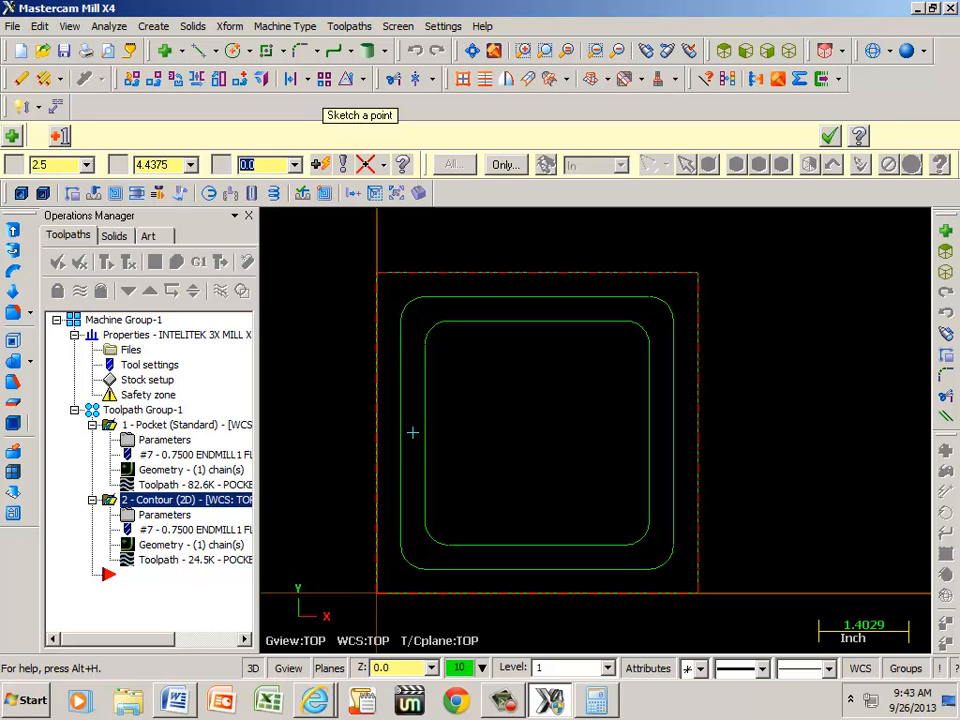
key("Return")
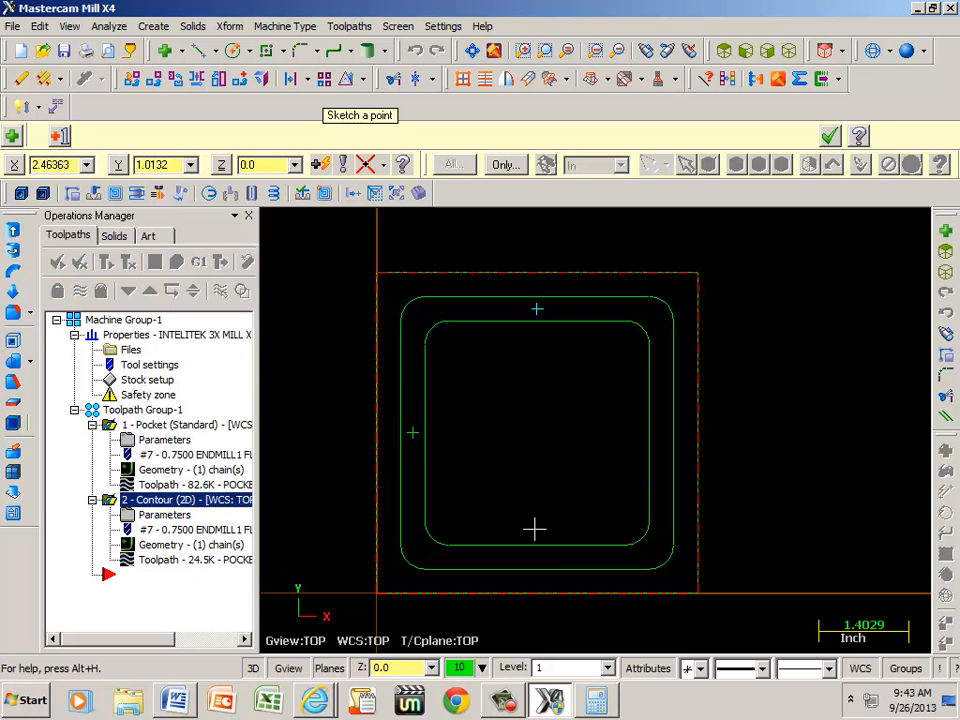
left_click(537, 309)
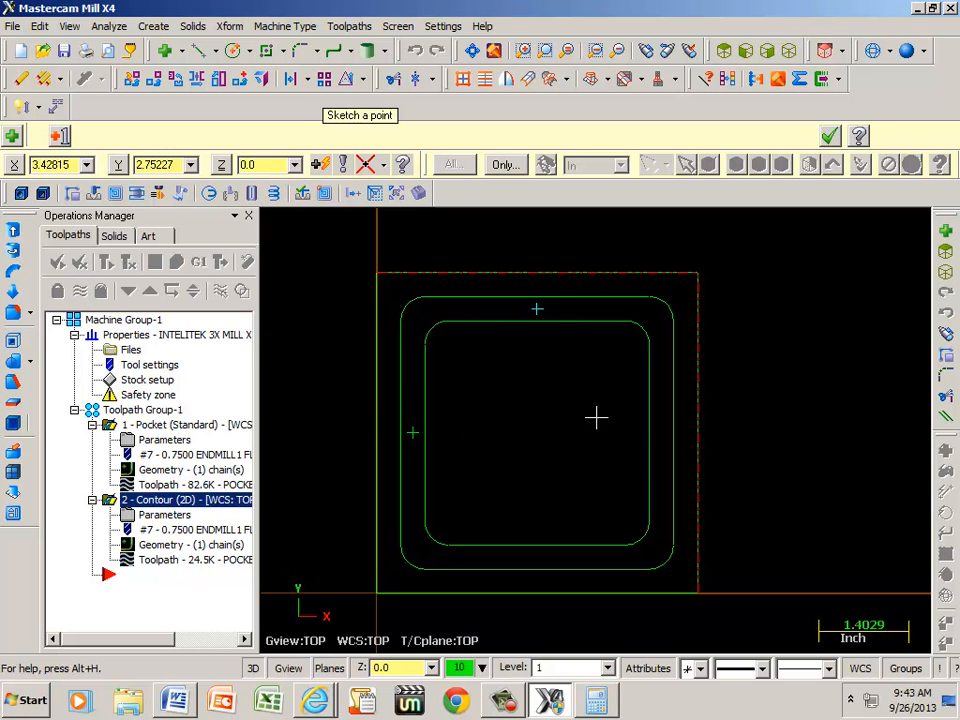
Step: Place a third point in the right wall between the rounded squares at X 4.4375, Y 2.5
left_click(72, 166)
type("4")
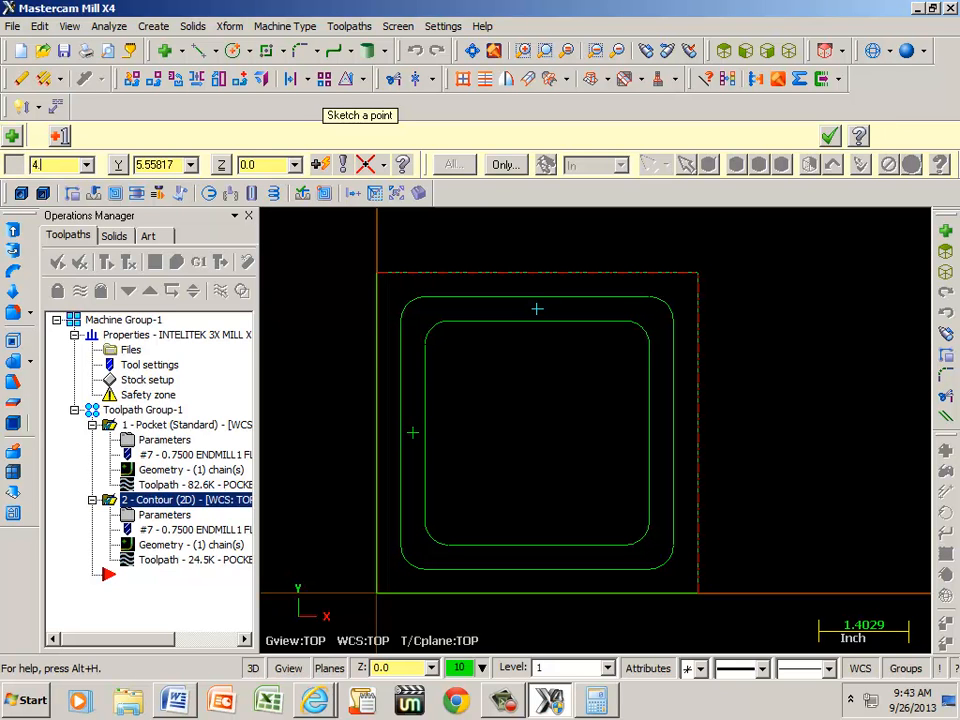
type(".4375")
key("Tab")
type("2.5")
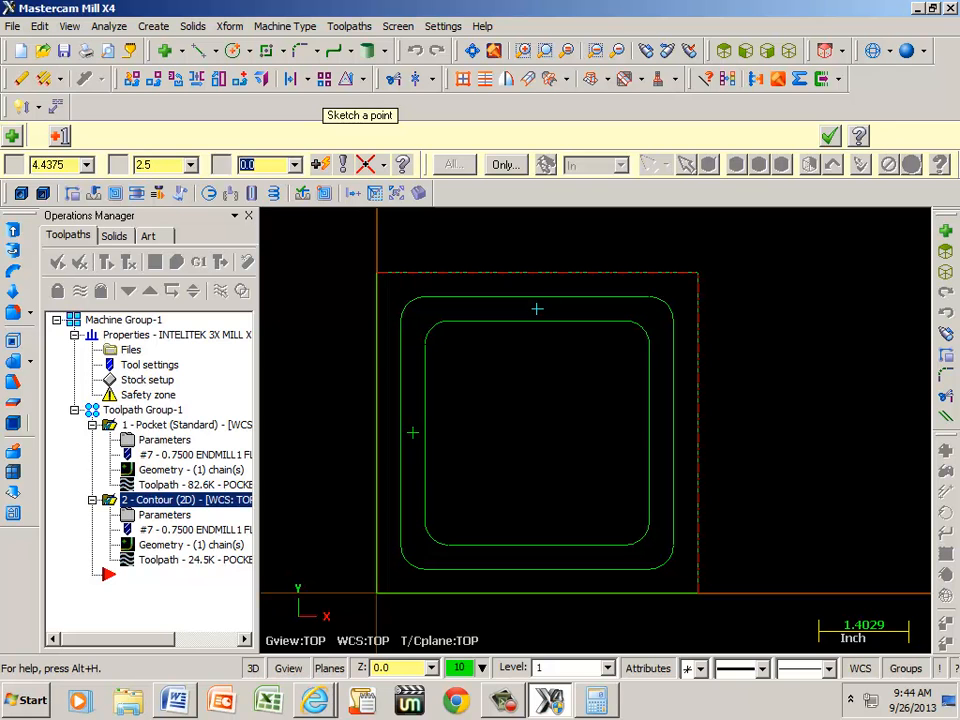
key("Return")
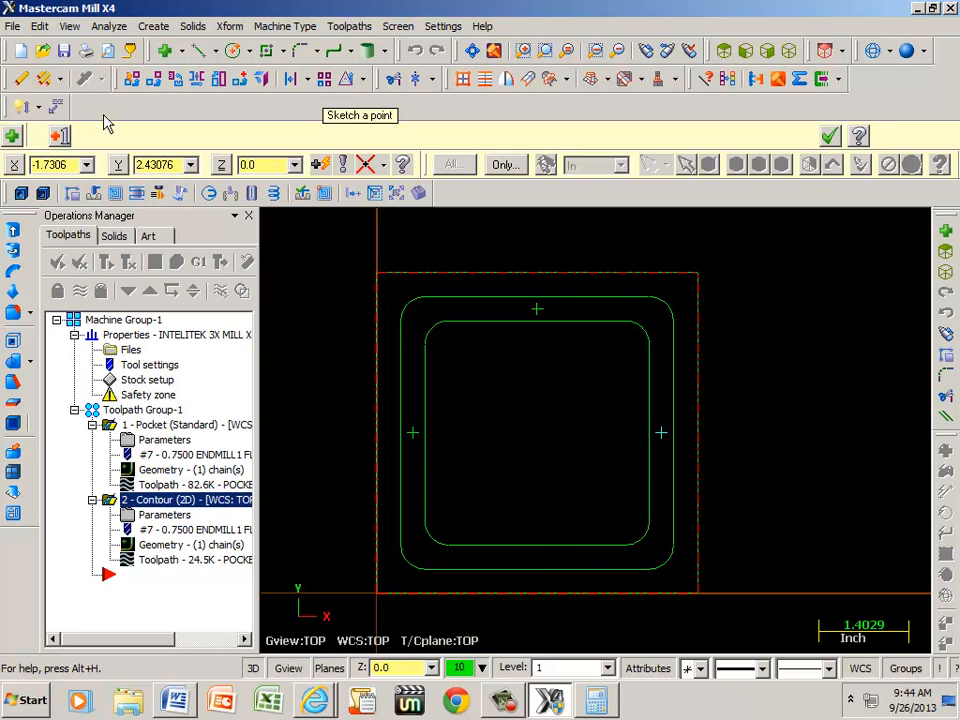
Step: Place the fourth point in the lower wall at X 2.5, Y 0.5625 and finish point creation
left_click(72, 166)
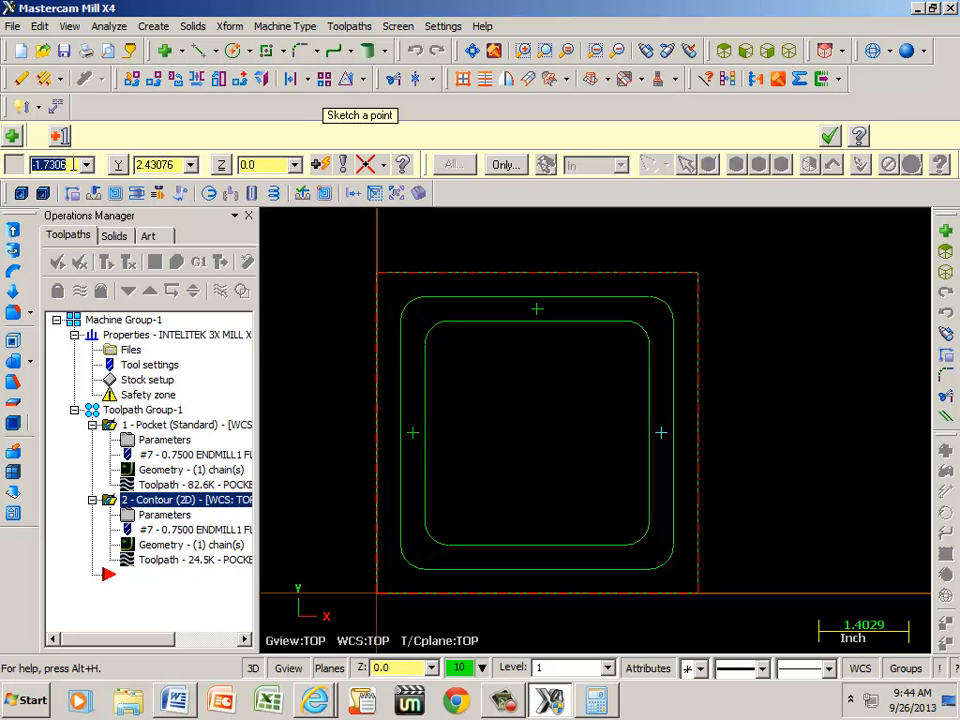
type("2.5")
key("Tab")
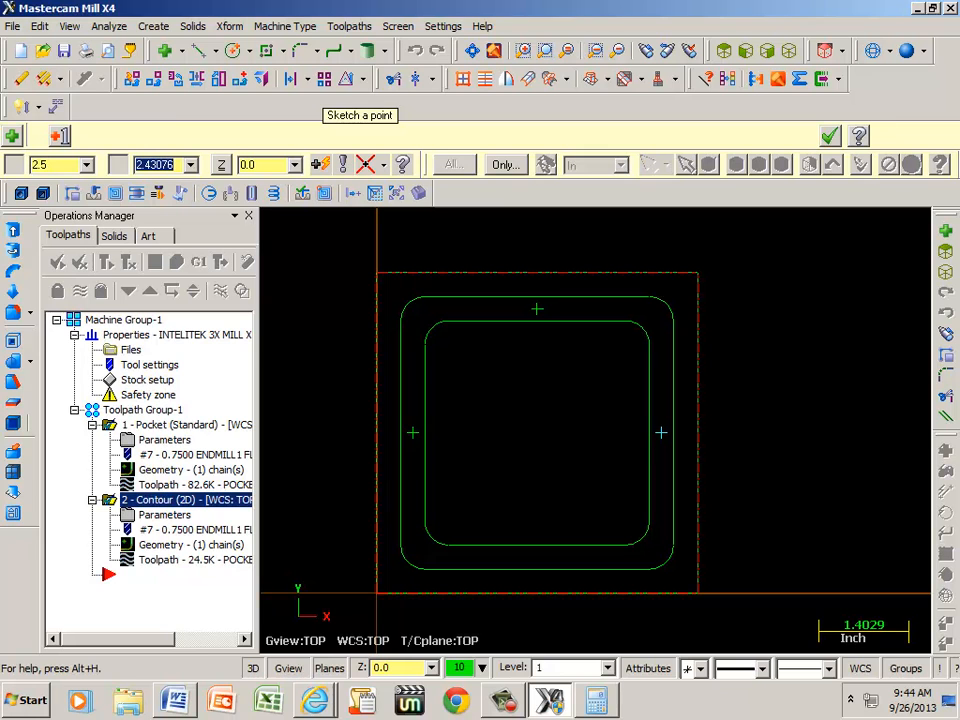
type("1")
type("5625")
key("Return")
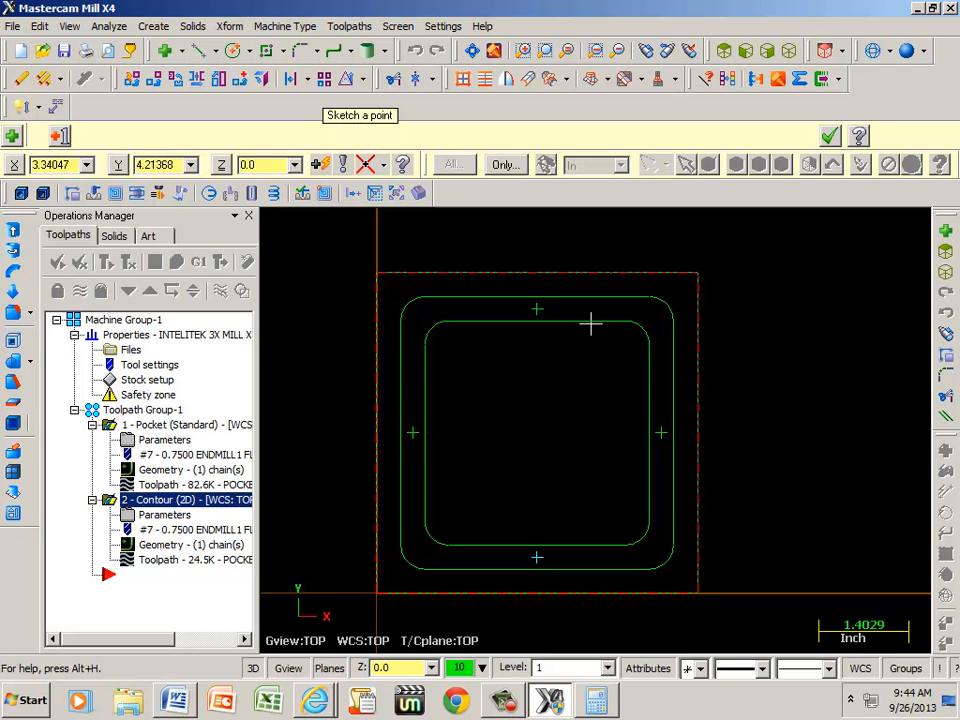
left_click(829, 137)
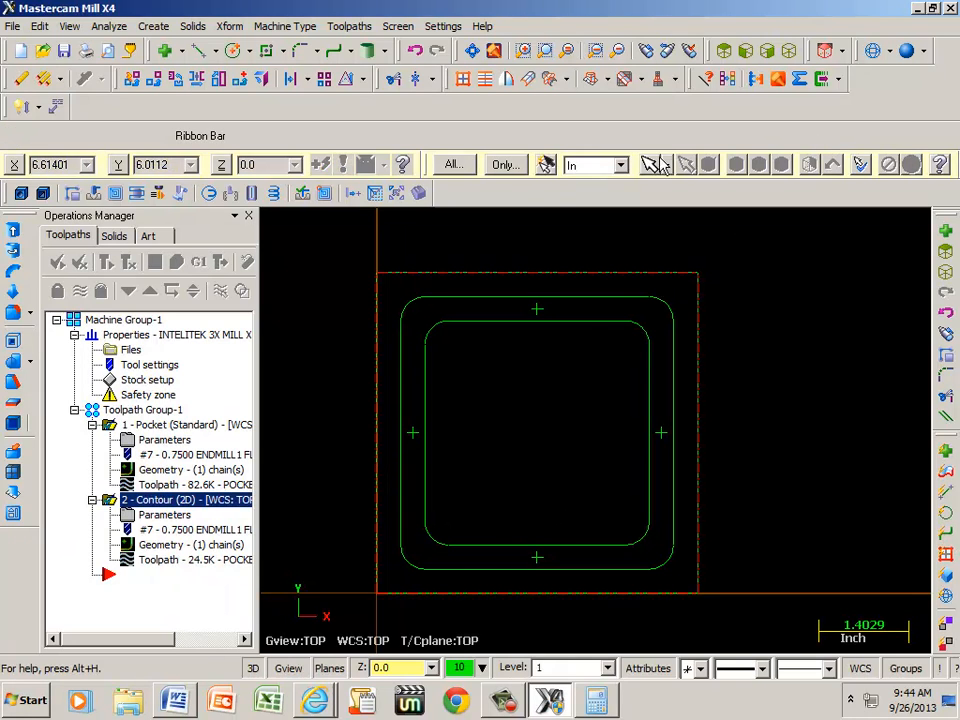
Step: Create a Drill toolpath on the four points, picking them clockwise from the upper one and accepting the selection
left_click(350, 27)
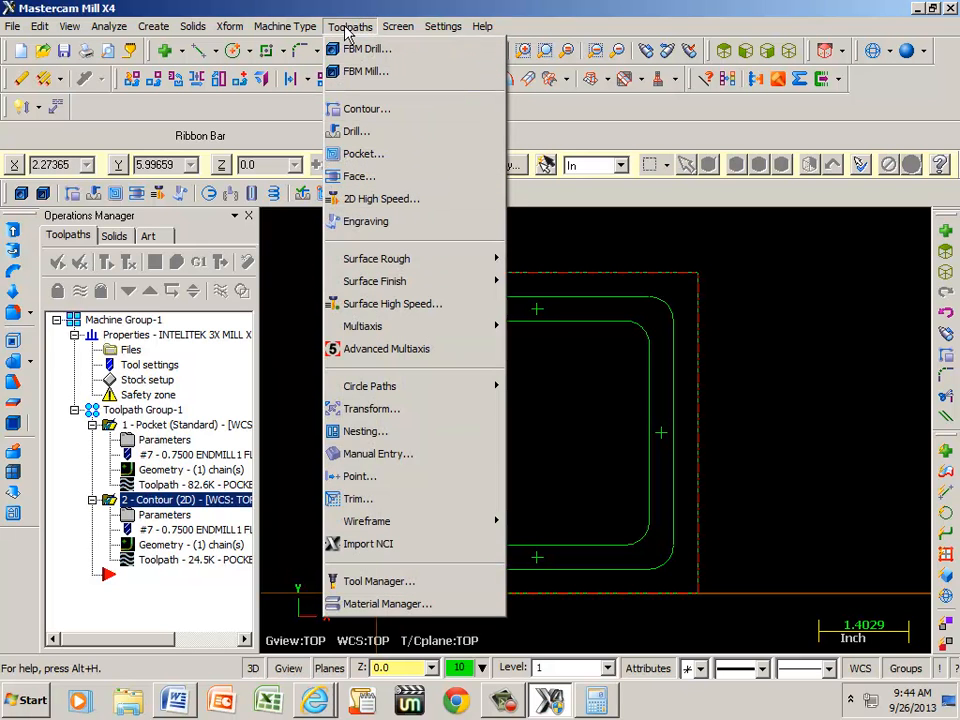
left_click(355, 132)
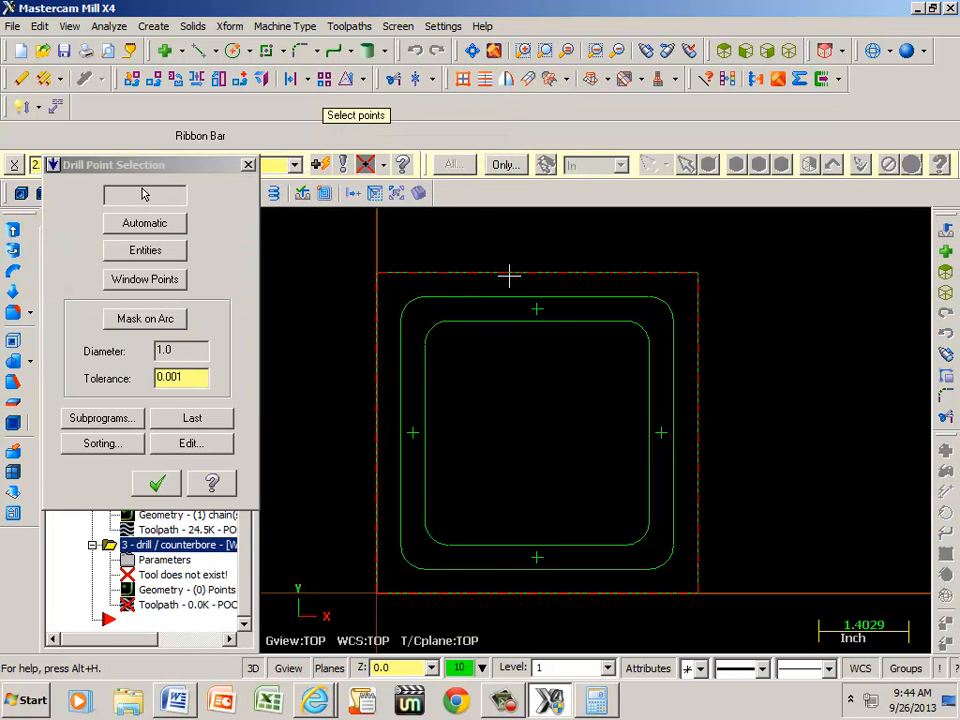
left_click(537, 310)
left_click(413, 436)
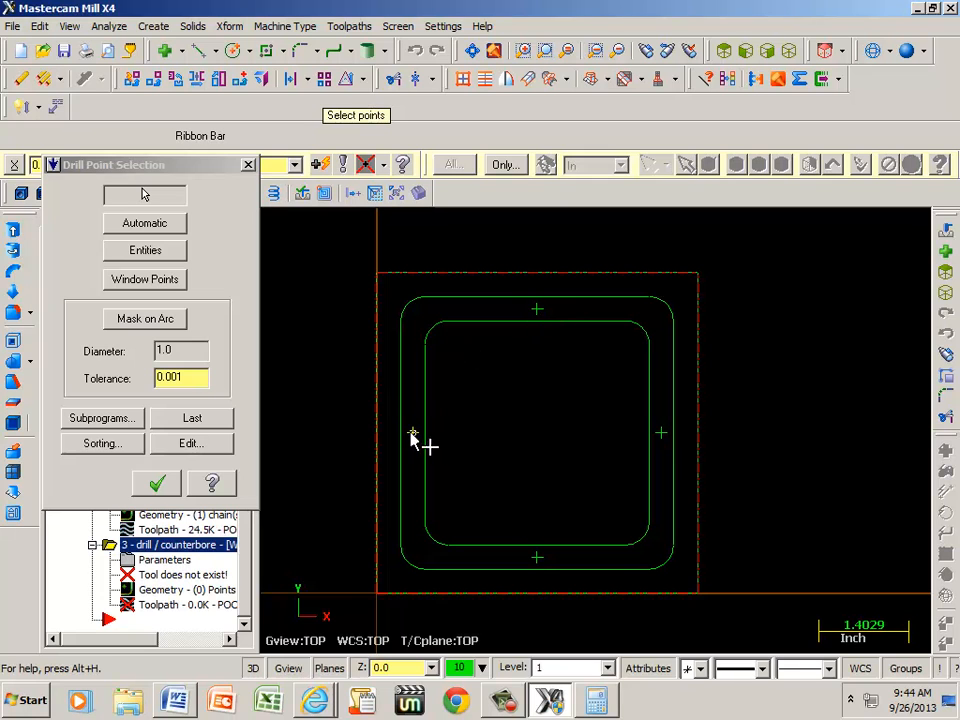
left_click(661, 434)
left_click(538, 311)
scroll(553, 349, "up", 1)
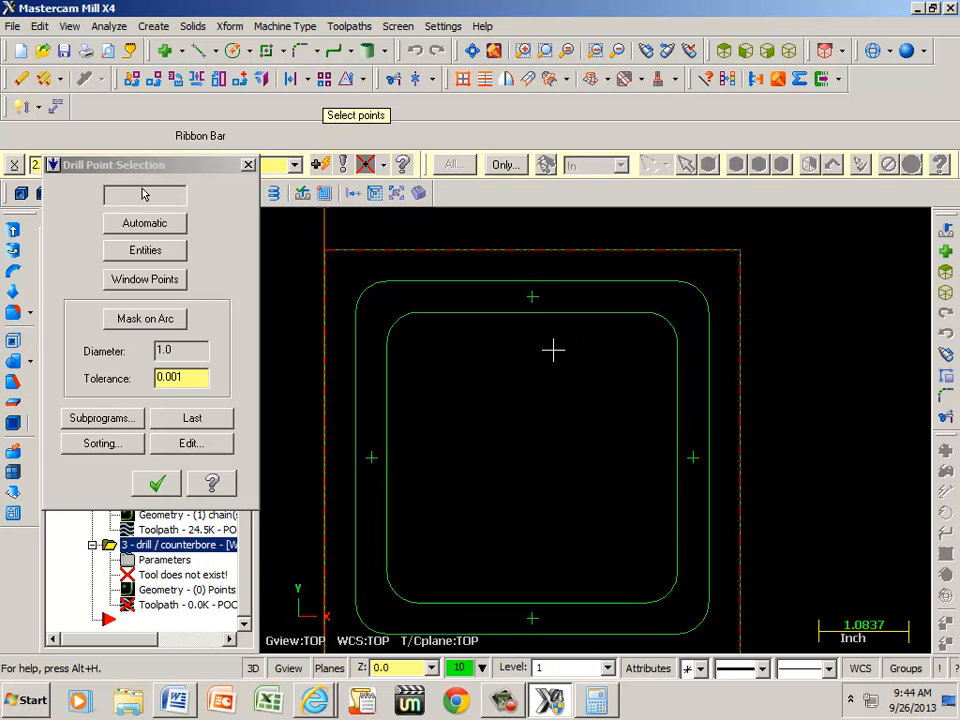
left_click(535, 302)
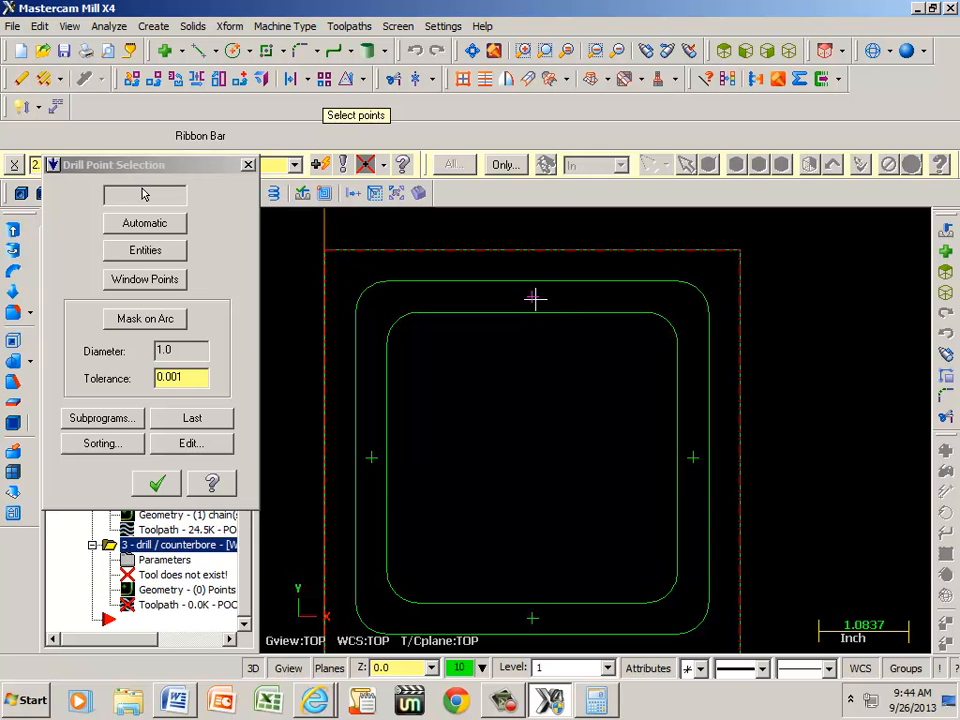
left_click(693, 457)
left_click(532, 619)
left_click(371, 457)
left_click(158, 483)
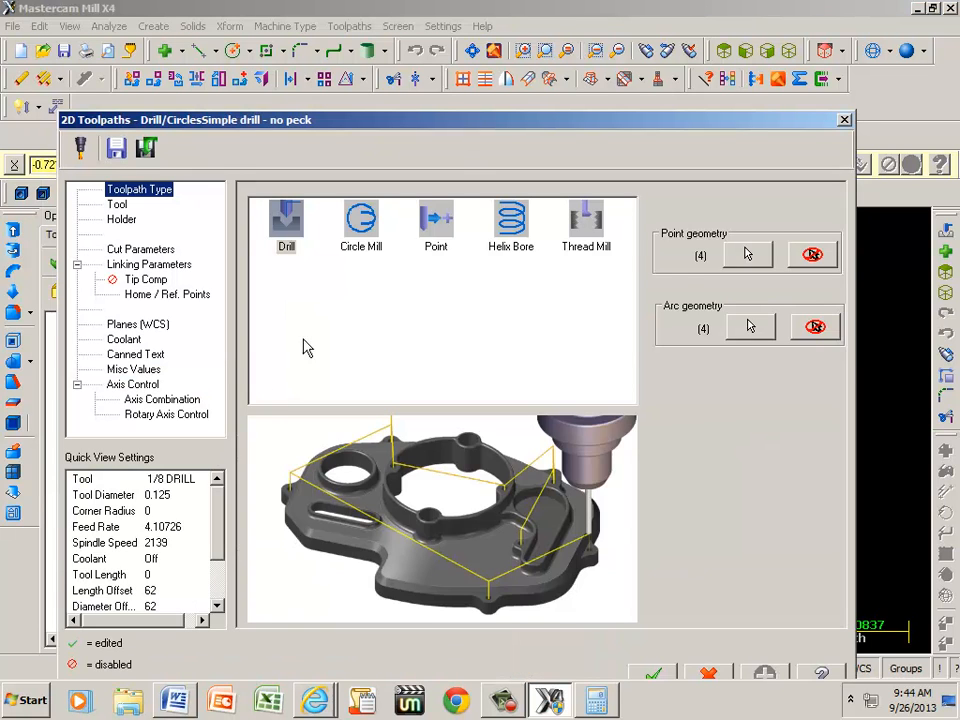
Step: Turn off the filter of the MILL_INCH.TOOLS library and assign its 1/4 drill as the toolpath's tool
left_click(117, 205)
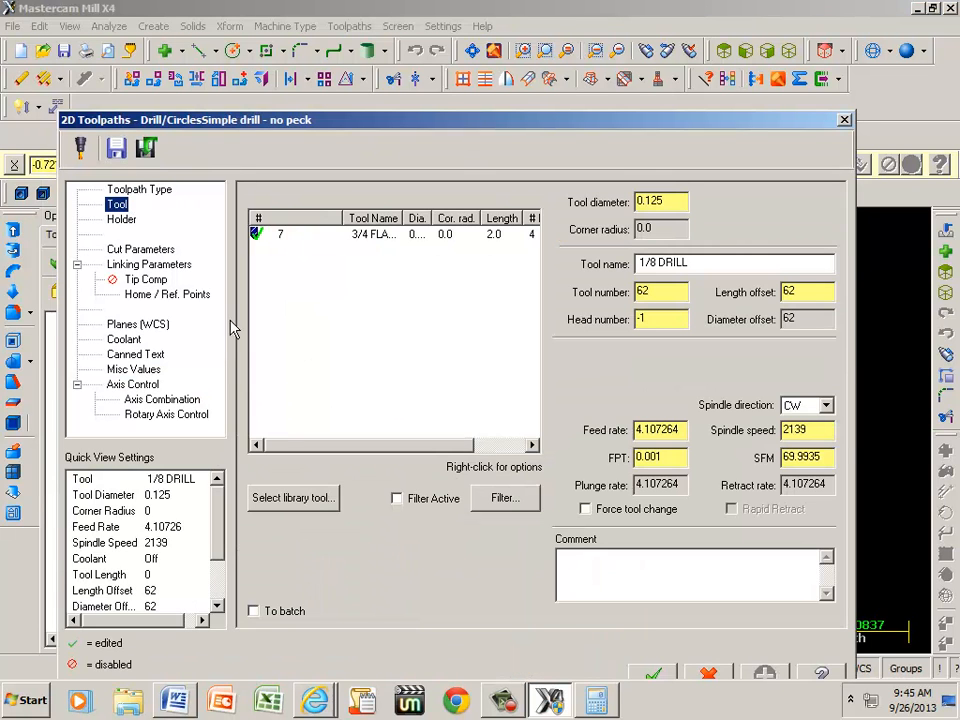
left_click(295, 499)
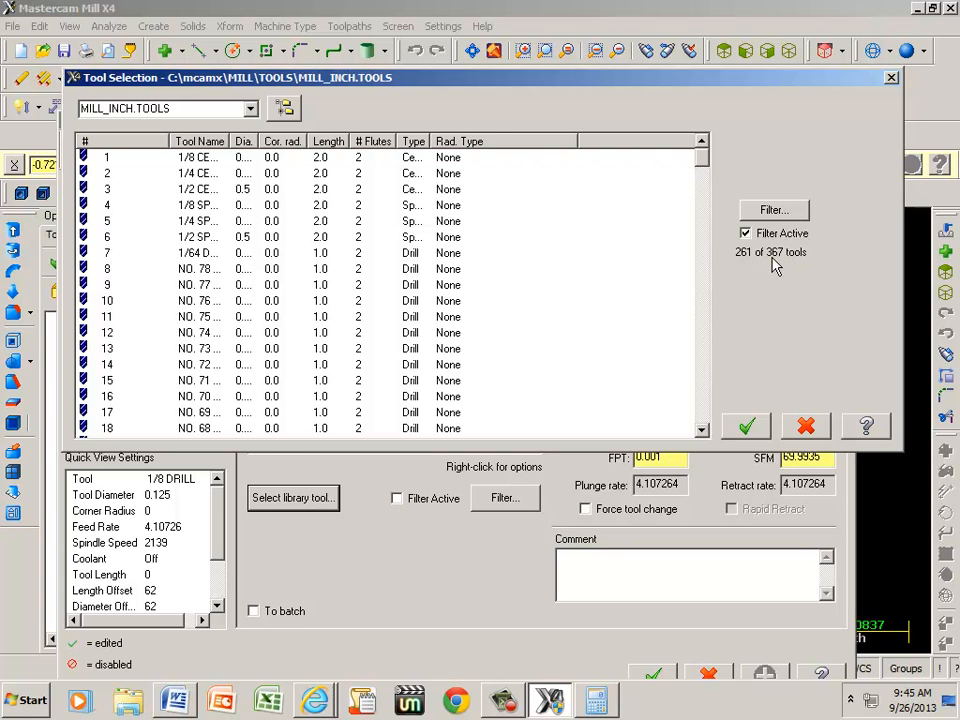
left_click(745, 234)
left_click_drag(705, 165, 707, 236)
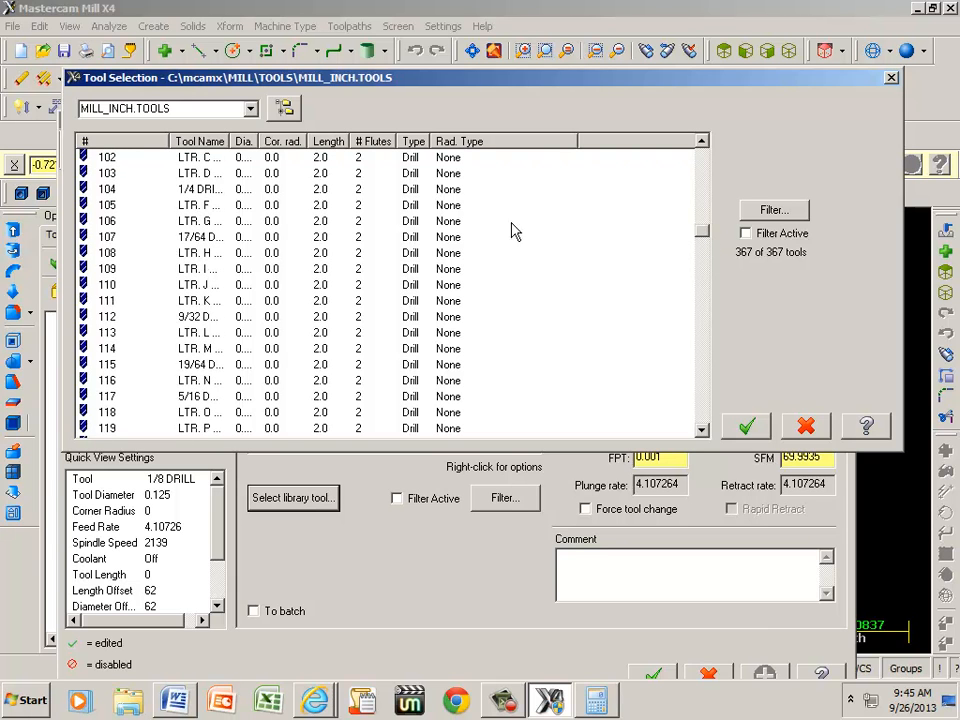
double_click(196, 188)
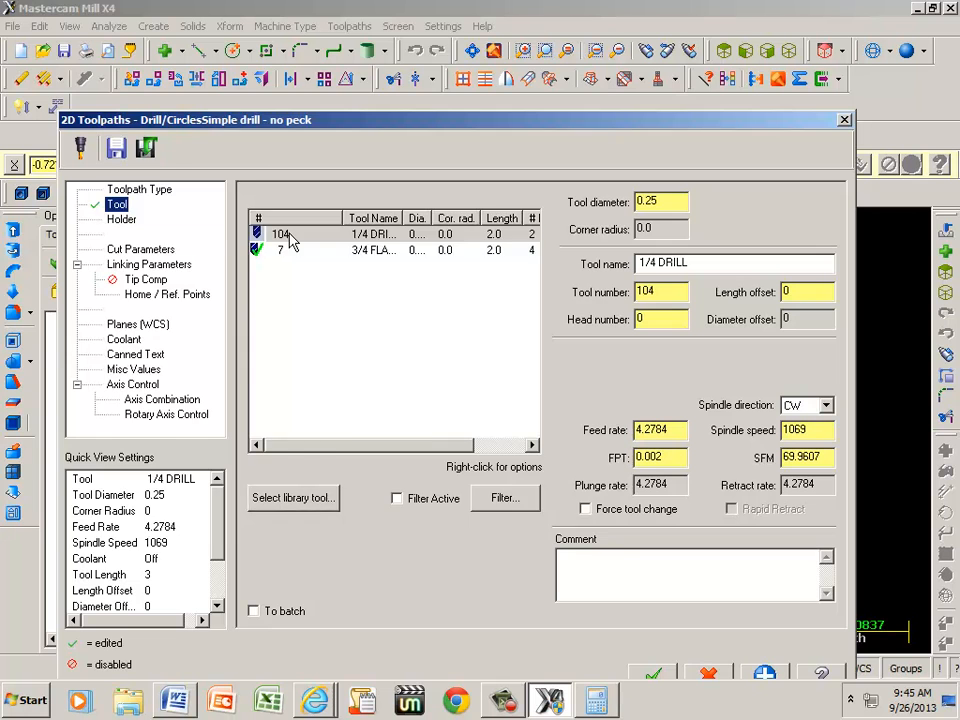
Step: Edit the 1/4 drill's definition to set its tool number to 3
double_click(289, 240)
left_click_drag(282, 147, 236, 150)
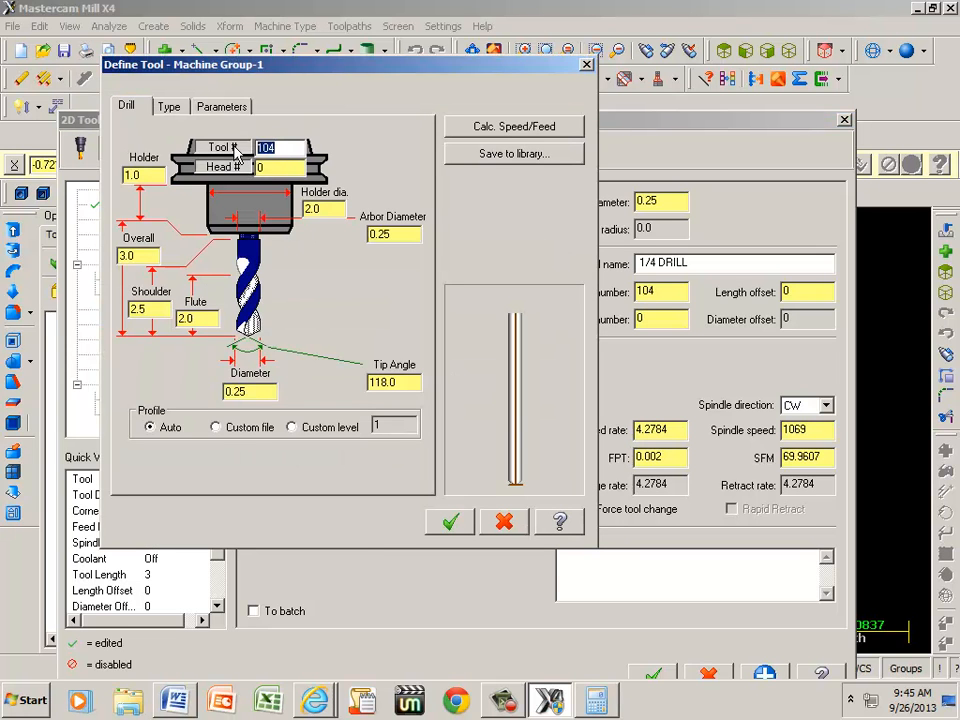
type("3")
left_click(450, 518)
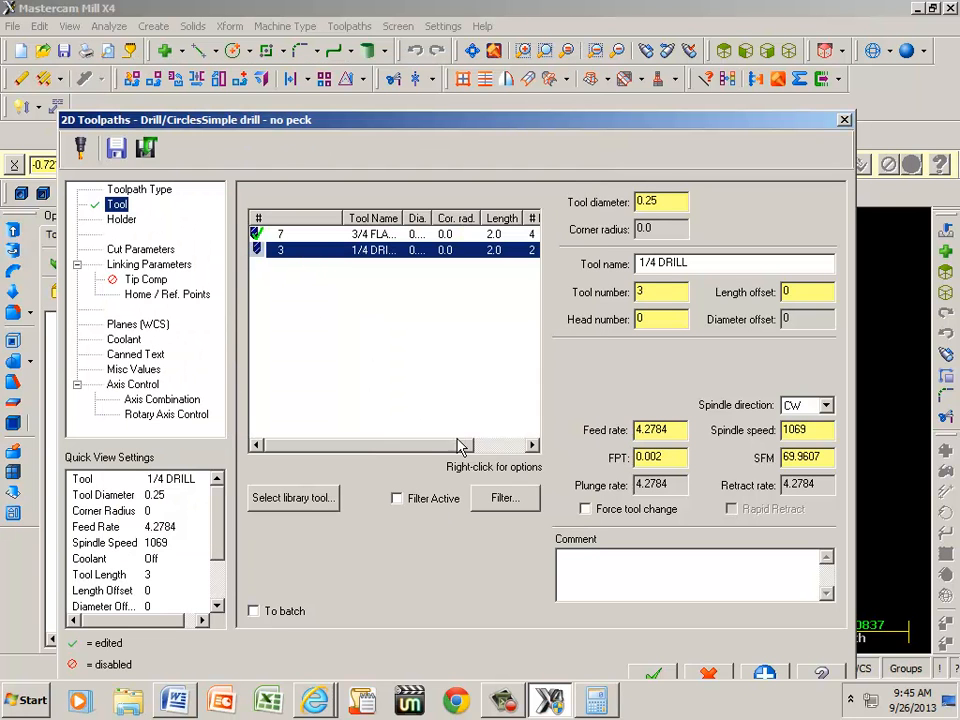
Step: Set the drill's feed rate to 20 and its spindle speed to 1500
left_click_drag(674, 429, 580, 428)
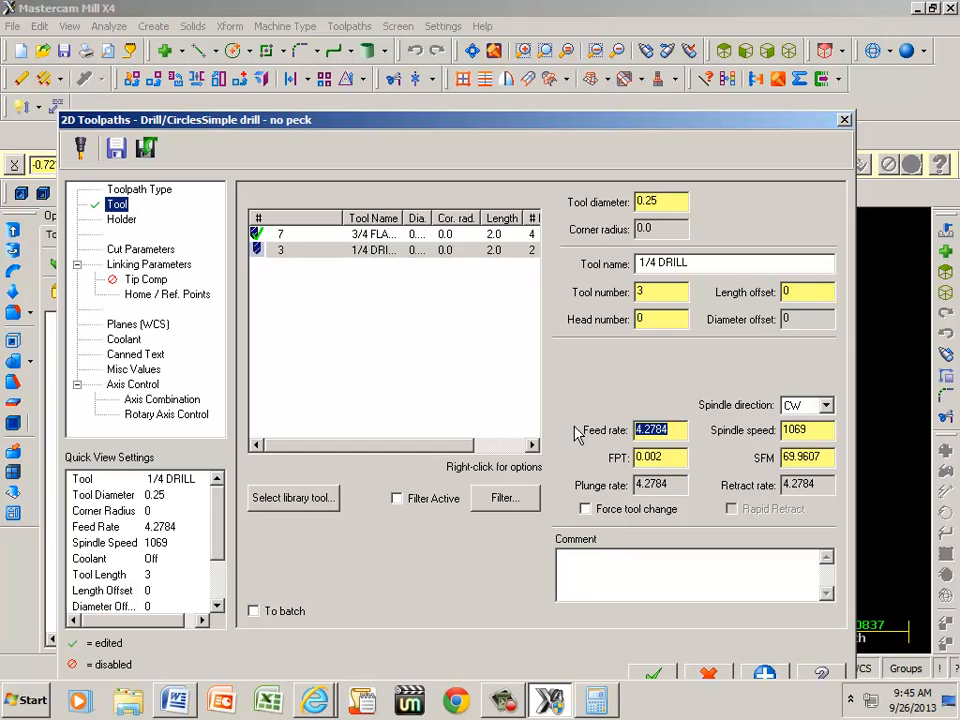
type("20")
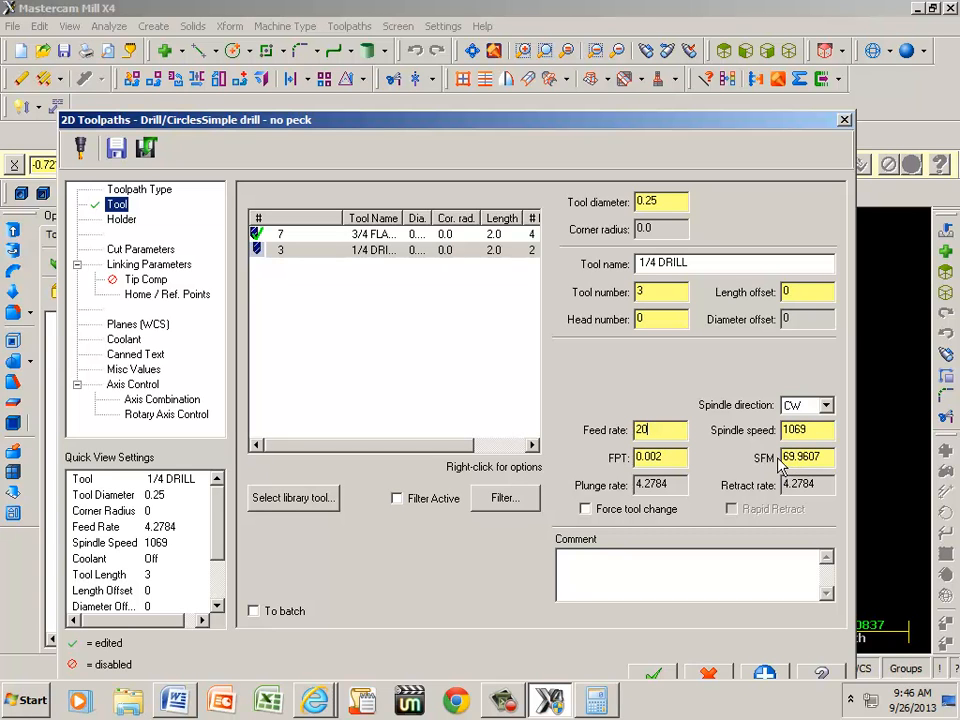
key("Tab")
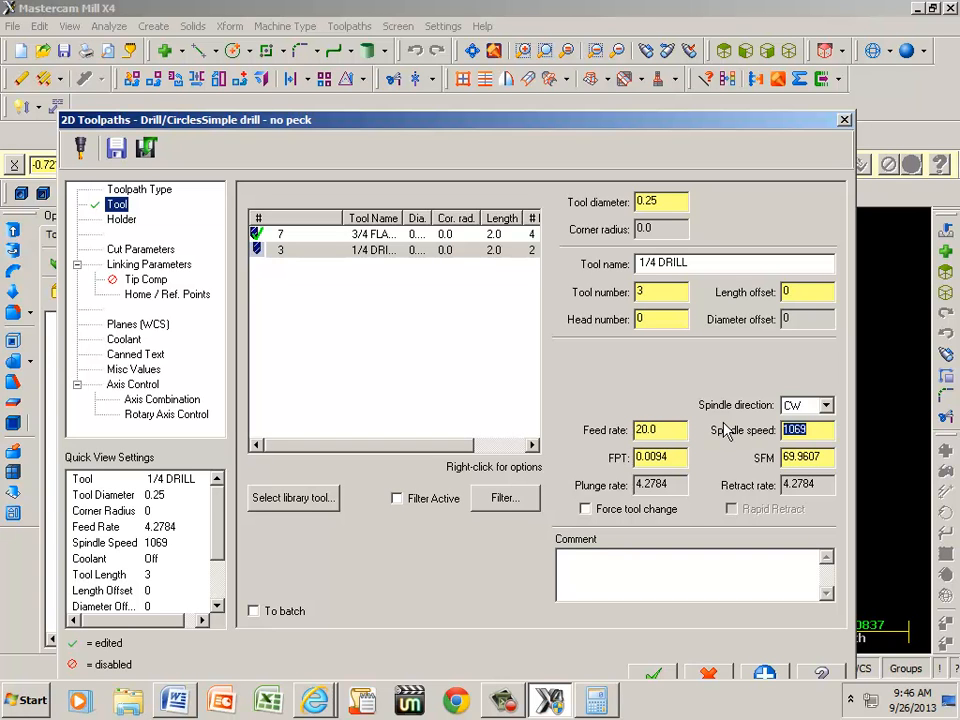
type("1500")
left_click(664, 430)
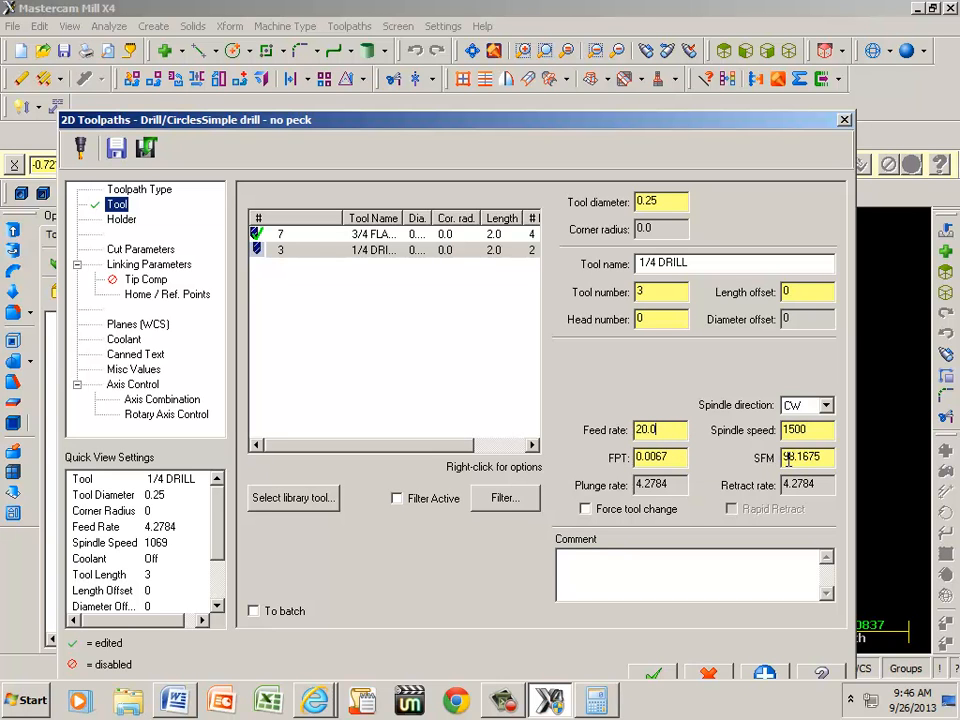
Step: Set the drilling cycle to Peck Drill and the hole depth to -1
left_click(145, 250)
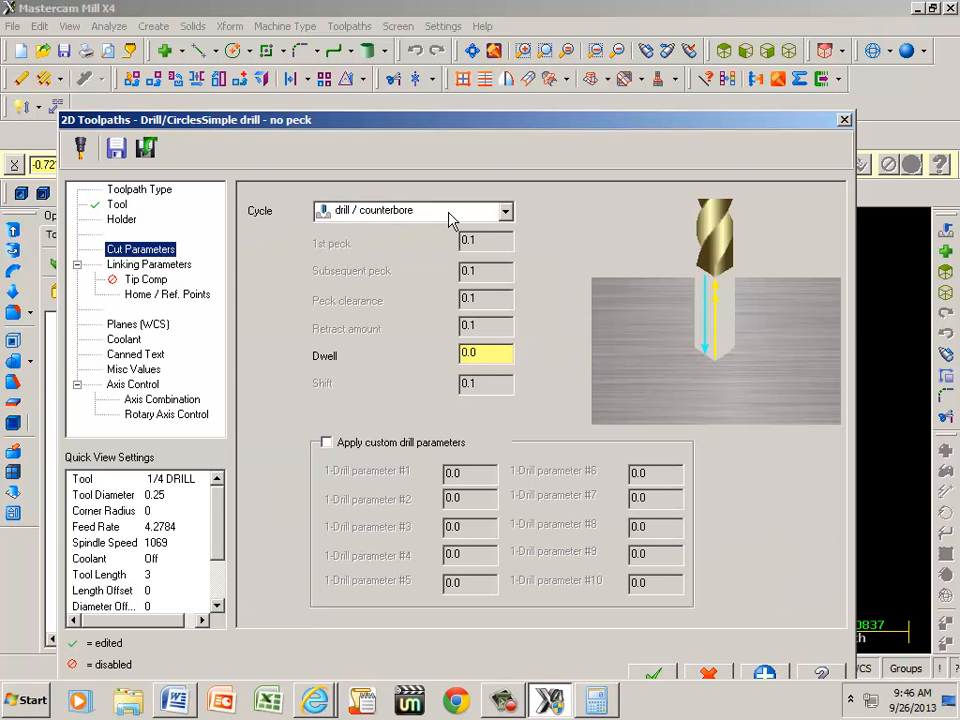
left_click(507, 214)
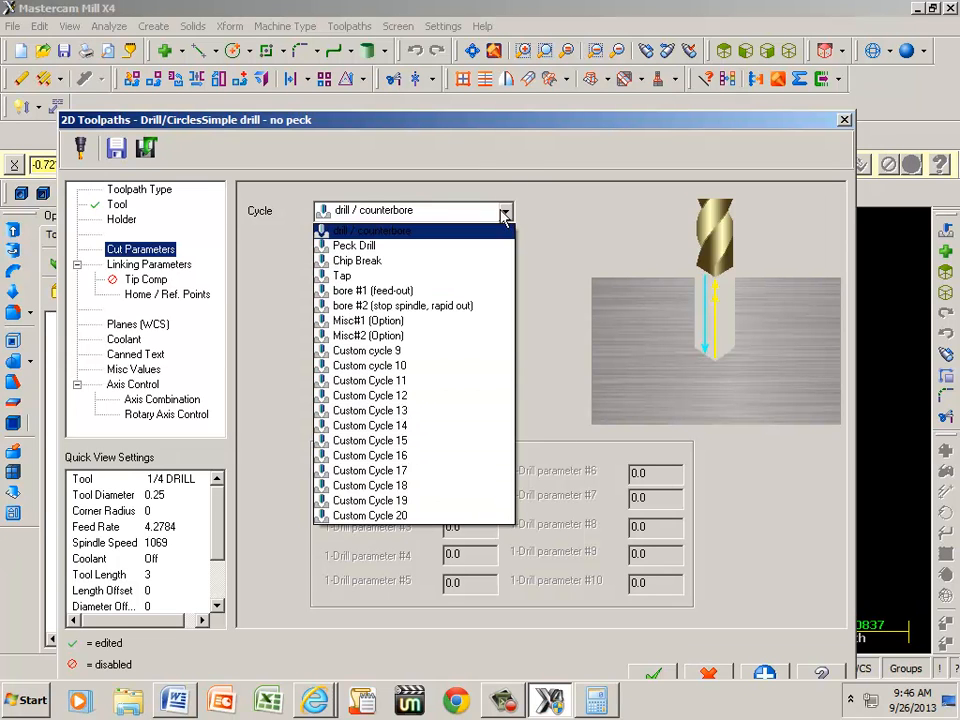
left_click(368, 247)
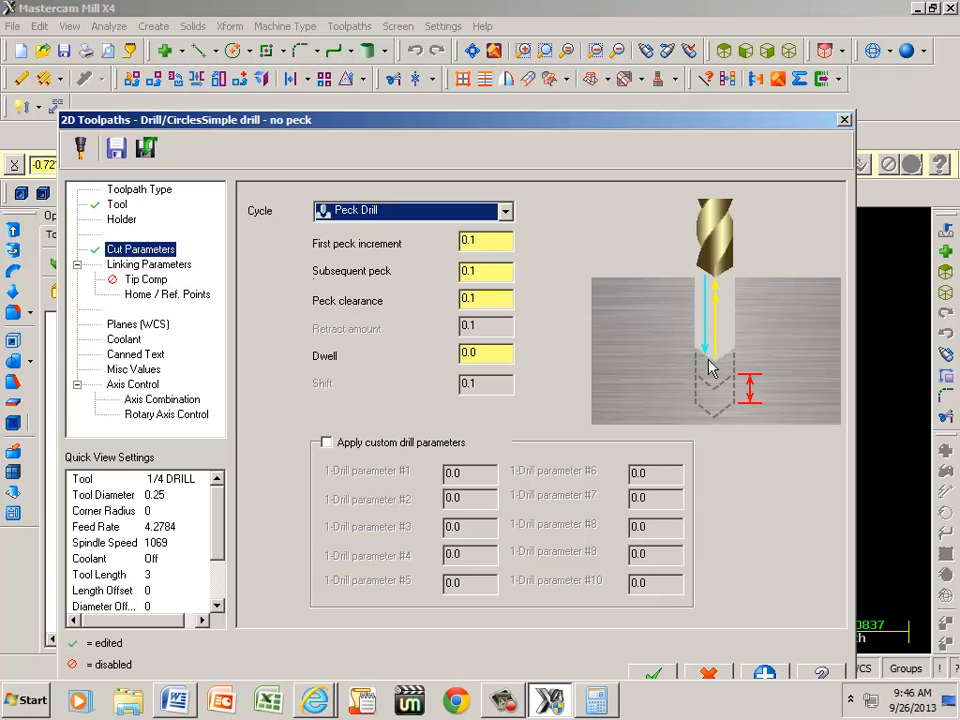
left_click(150, 266)
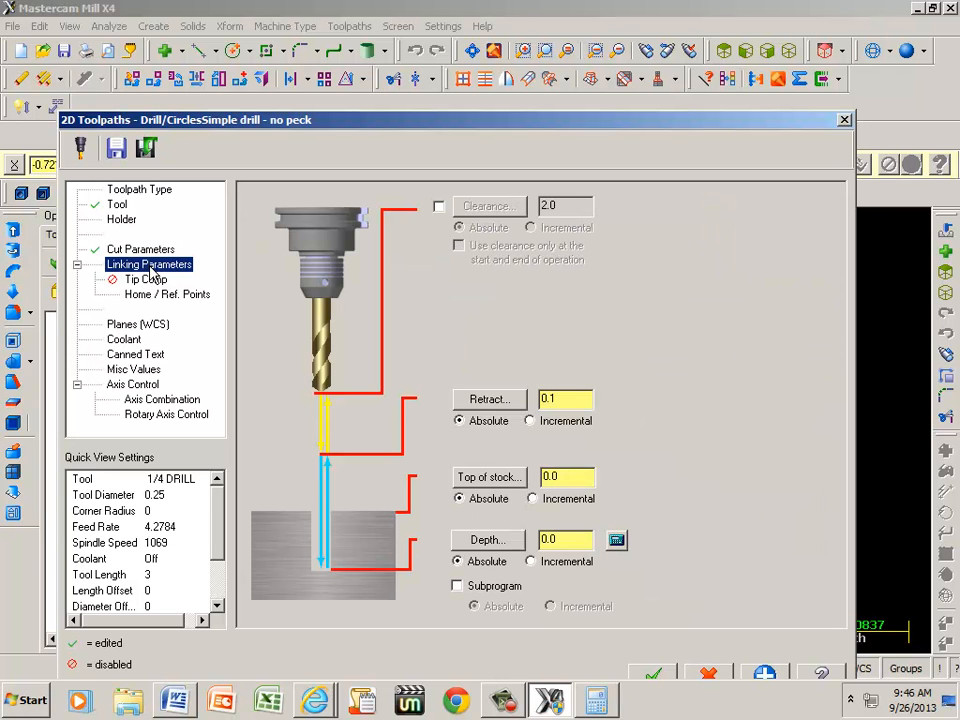
double_click(558, 540)
type("-1")
Step: Enable tip compensation for the drill and accept the toolpath parameters to generate the peck drill operation
left_click(145, 281)
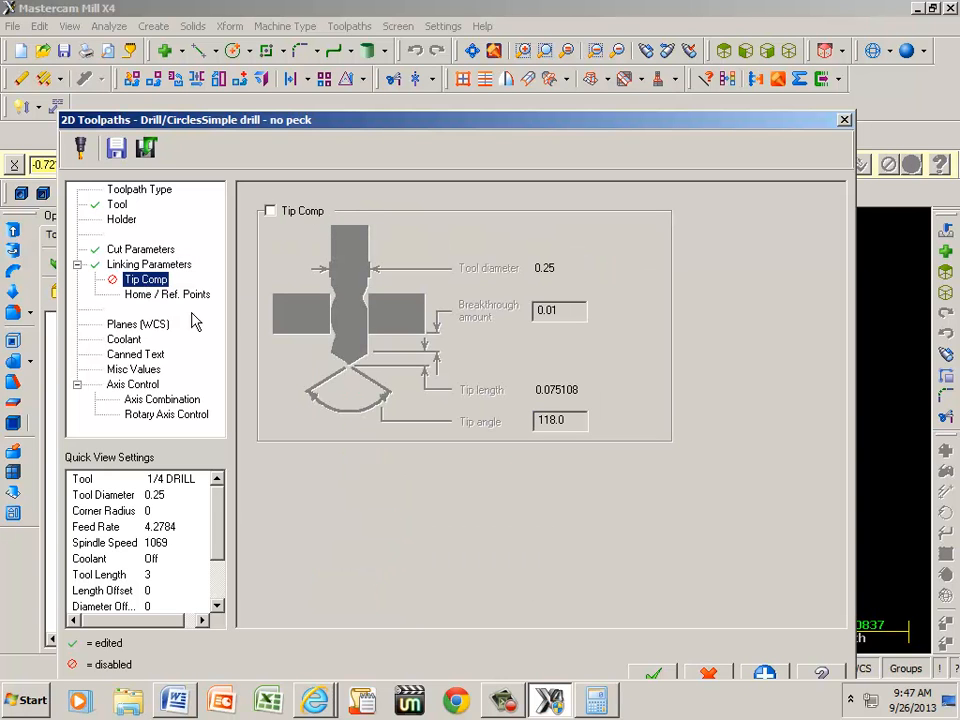
left_click(270, 212)
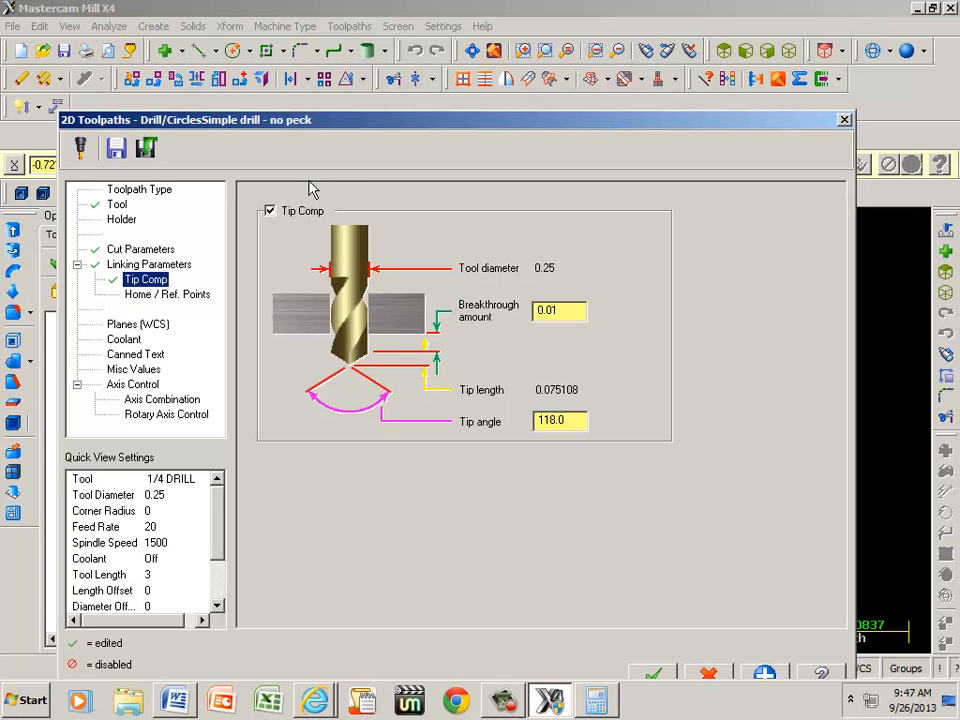
left_click_drag(440, 128, 428, 50)
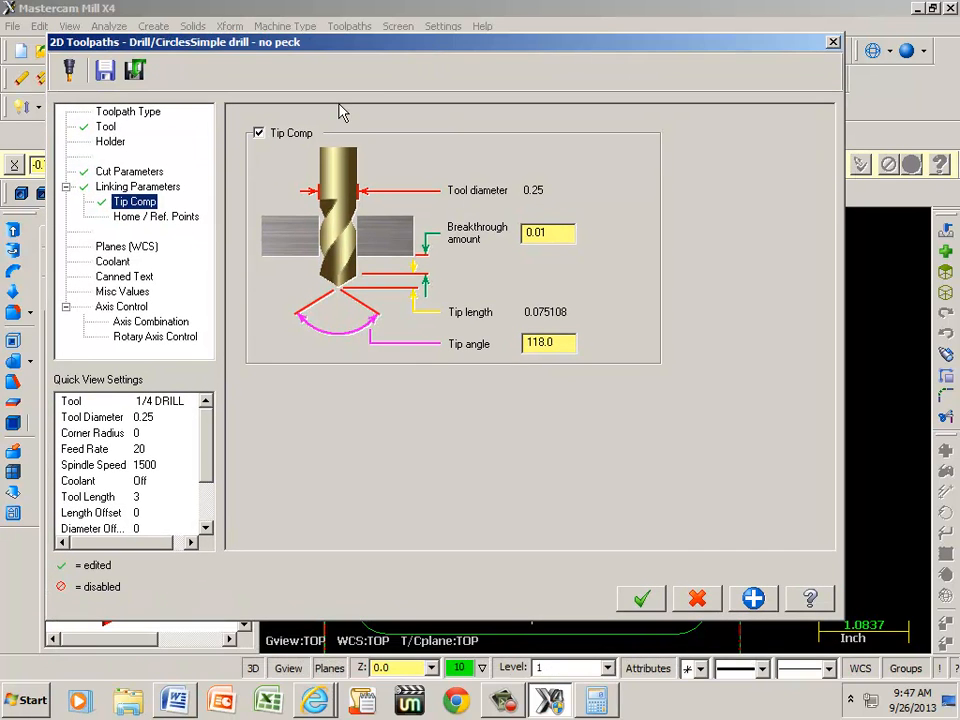
left_click(114, 262)
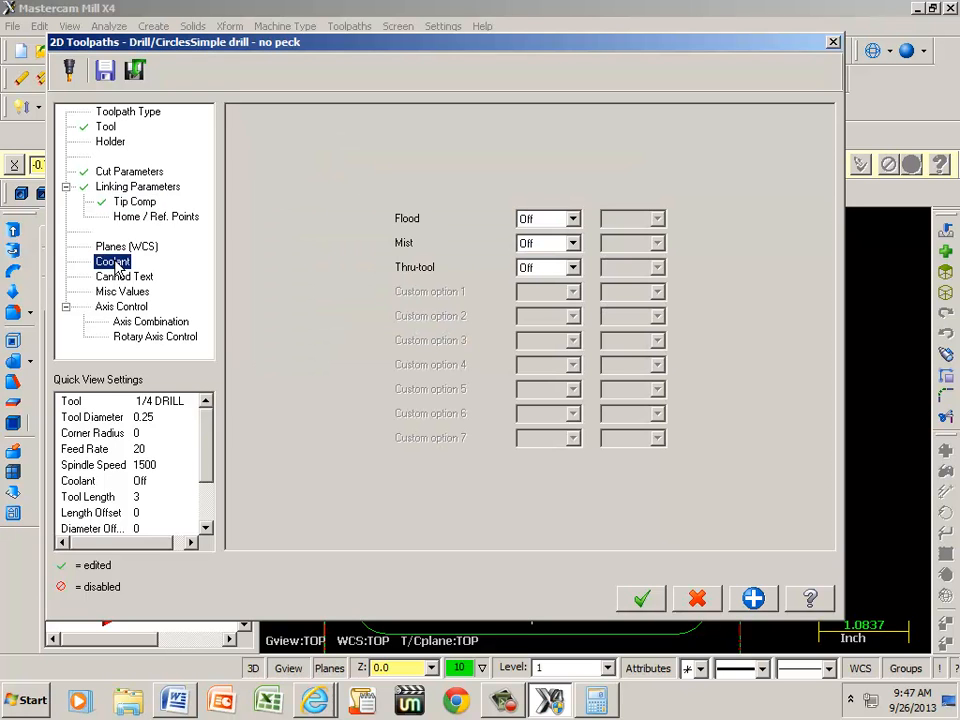
left_click(138, 204)
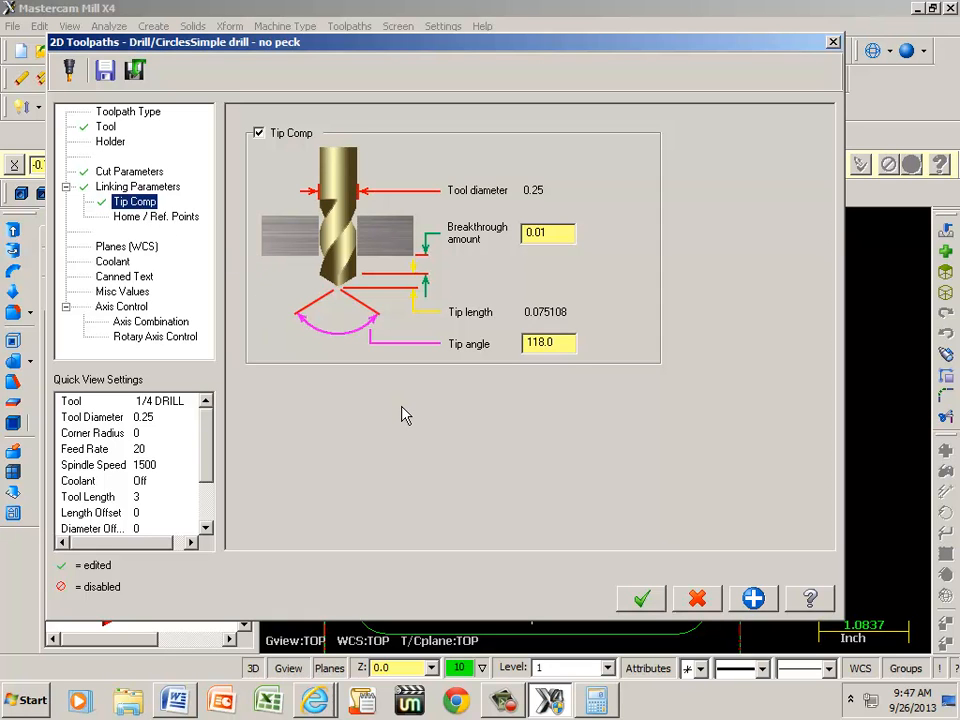
left_click(755, 598)
left_click(643, 599)
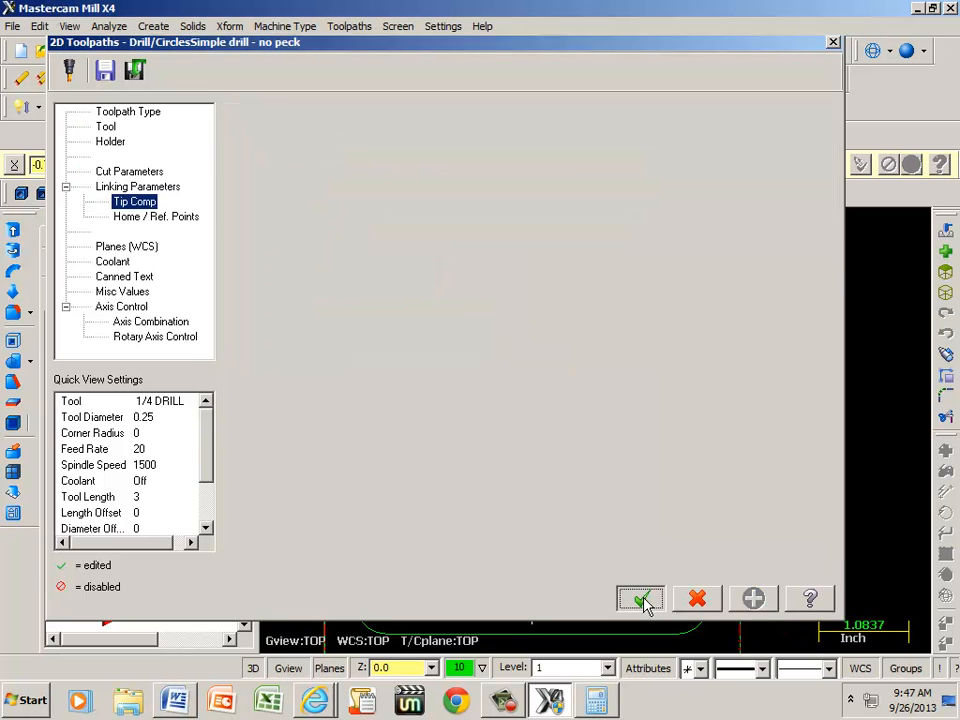
Step: Hide the toolpath display and show the part in the isometric view
key("alt+t")
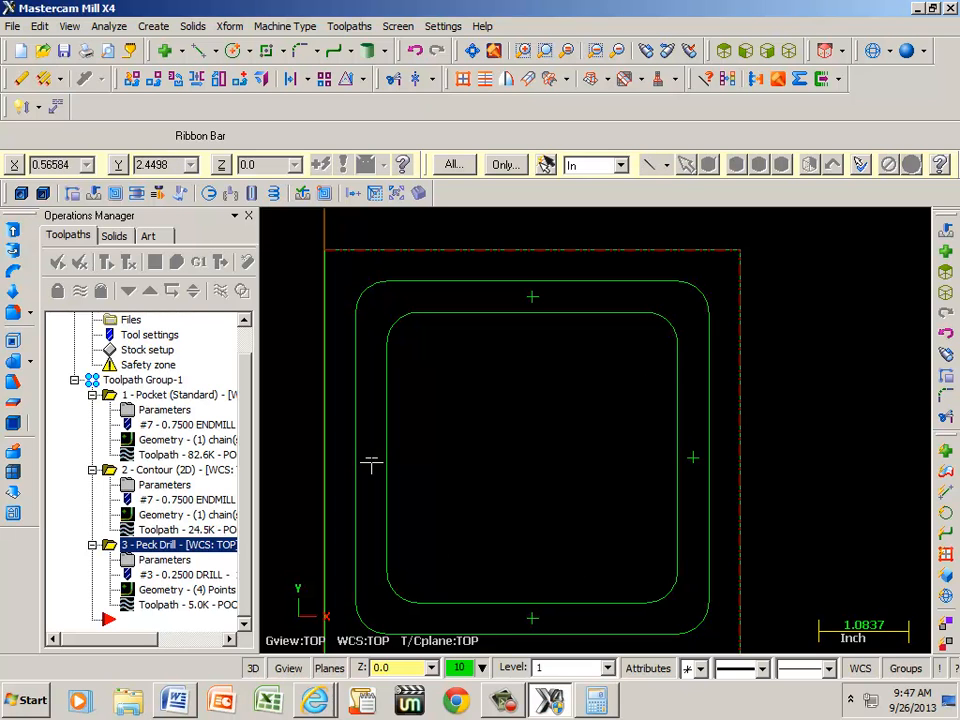
left_click(789, 49)
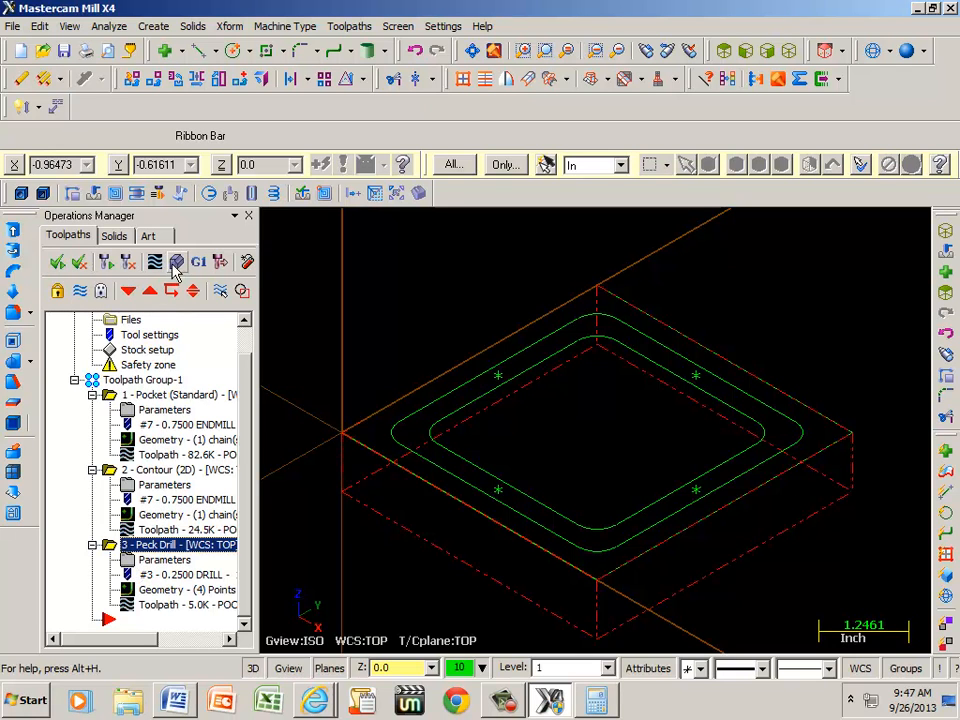
Step: Run a Verify simulation of the Peck Drill operation alone, inspect the holes from another angle and close it
left_click(57, 262)
left_click(110, 394)
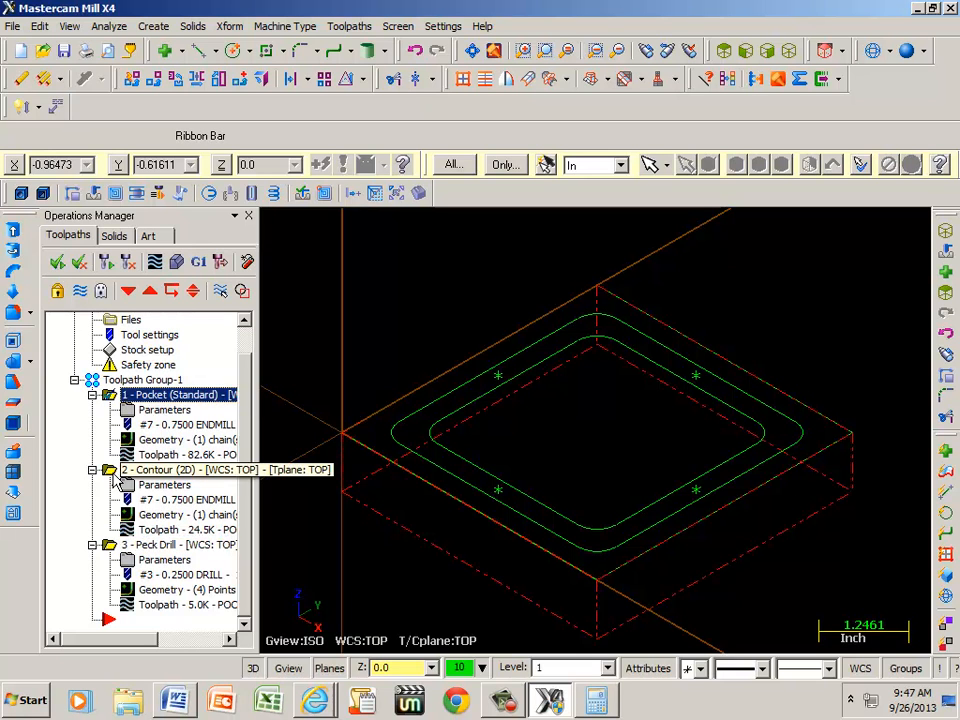
left_click(108, 546)
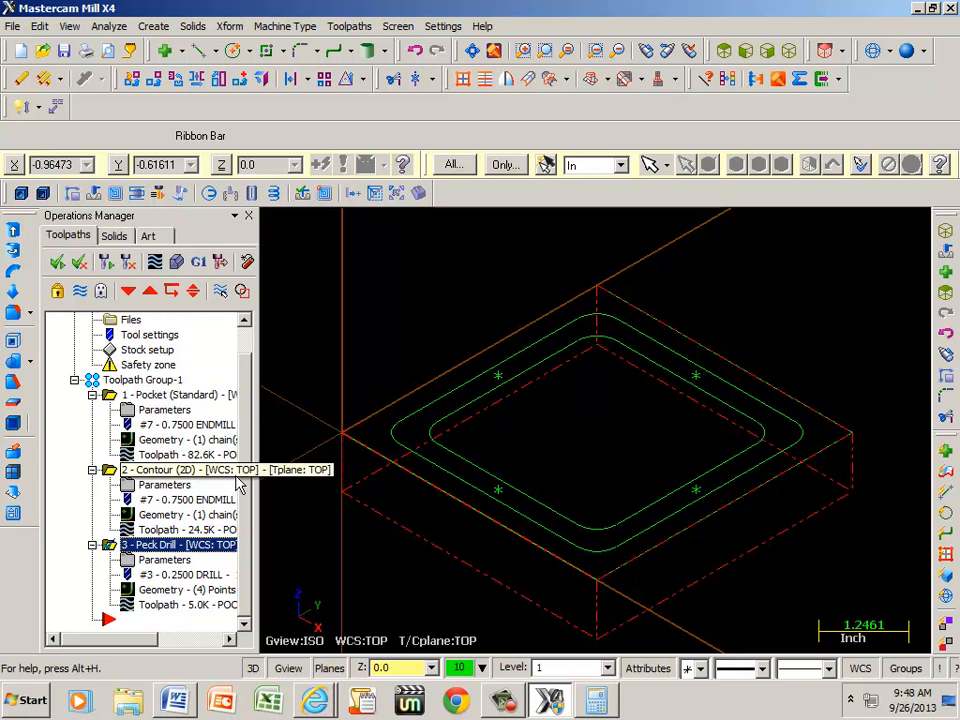
left_click(178, 263)
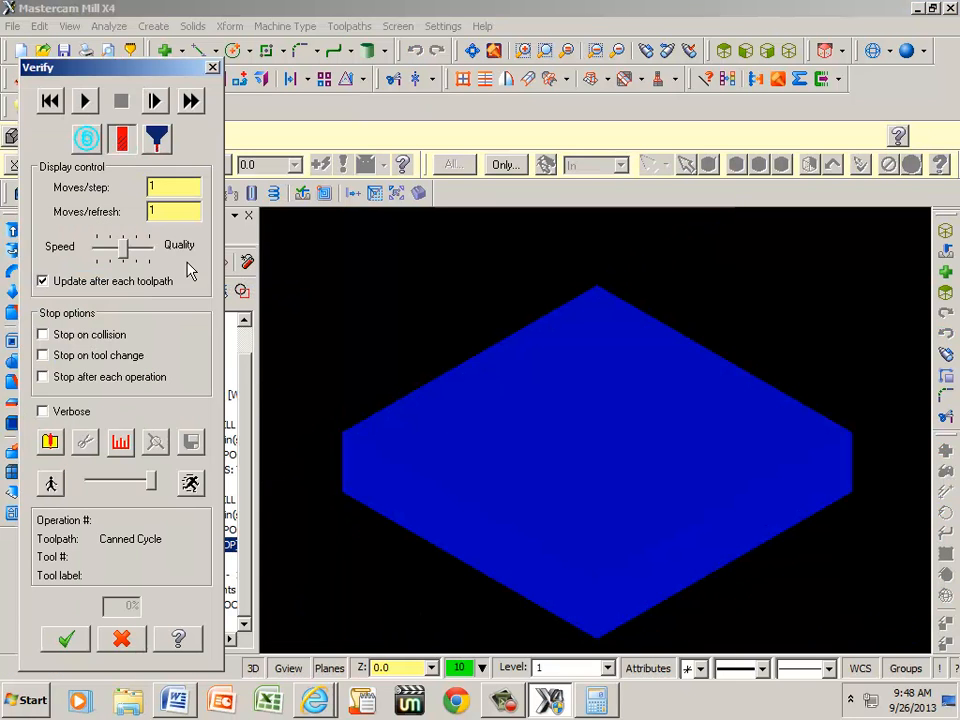
left_click(88, 102)
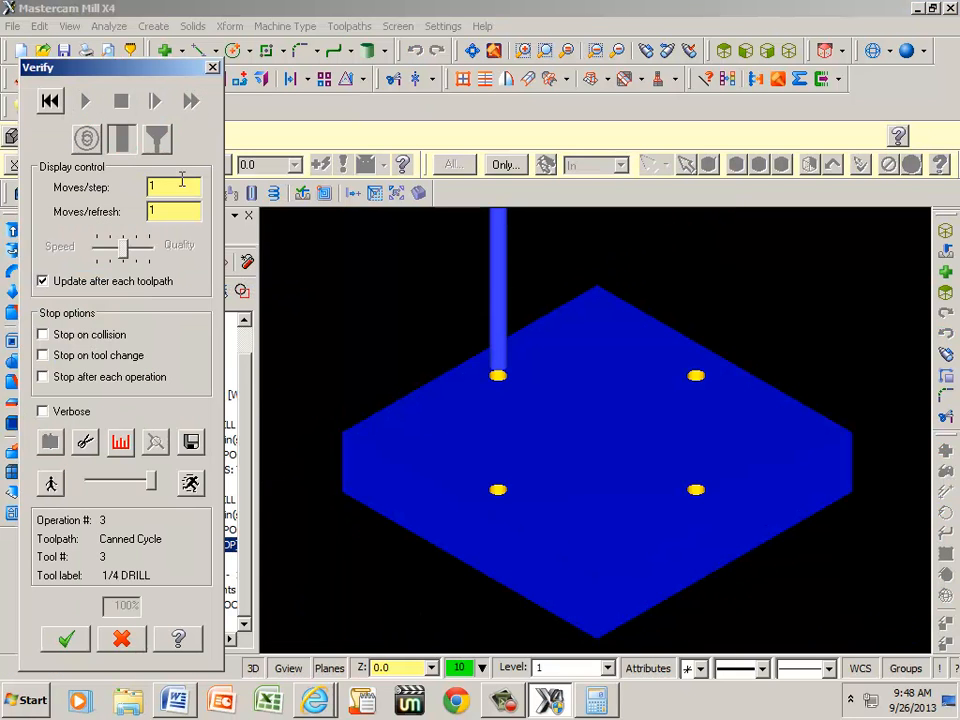
right_click(377, 355)
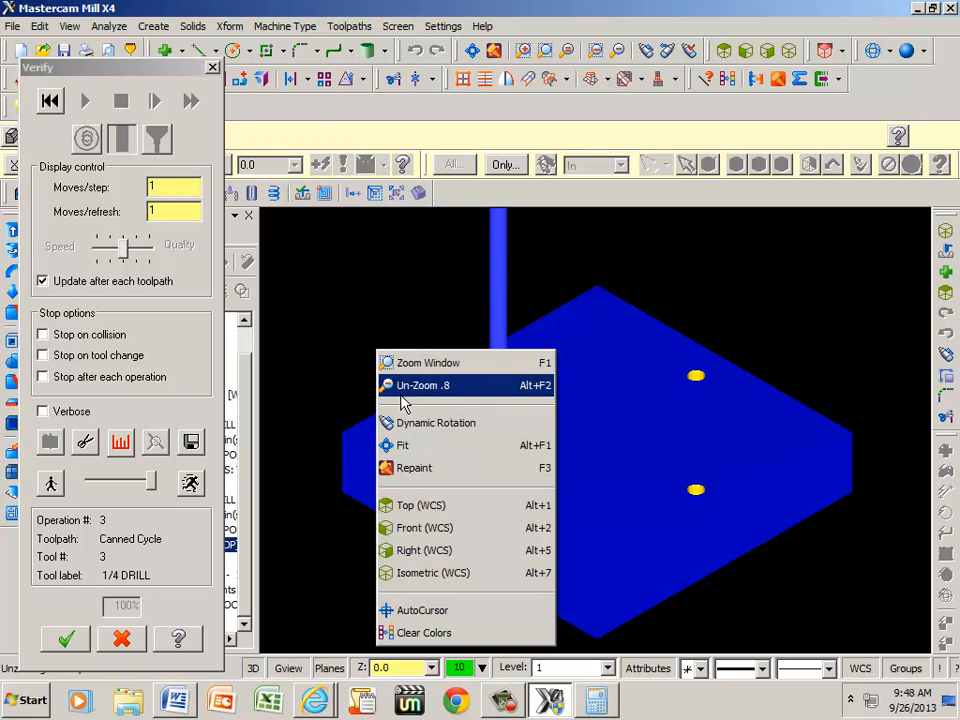
left_click(408, 423)
left_click(414, 522)
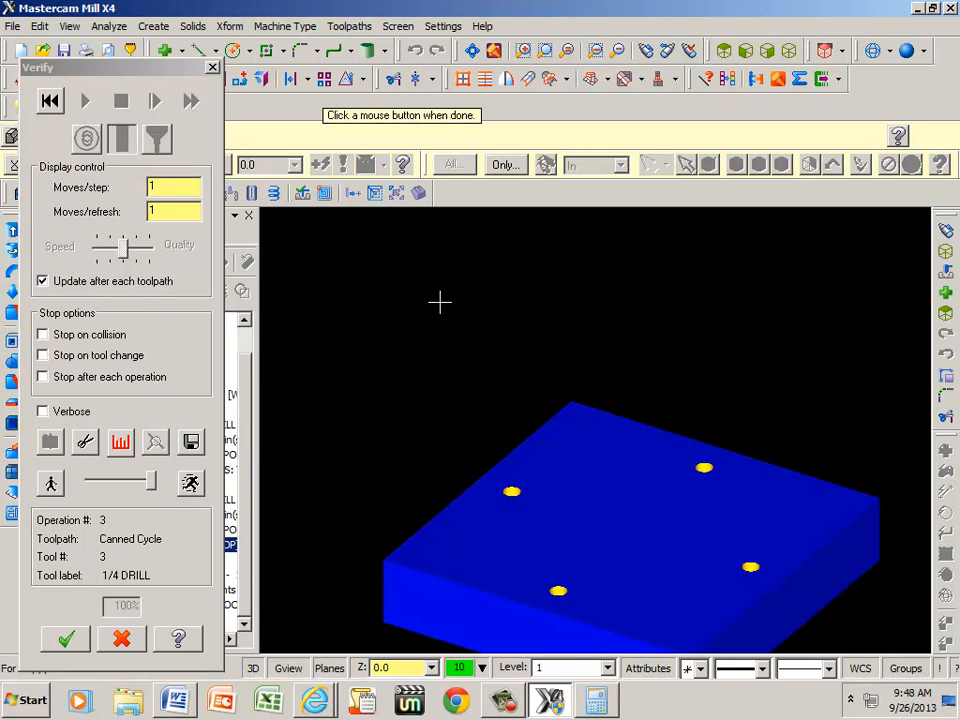
left_click(407, 531)
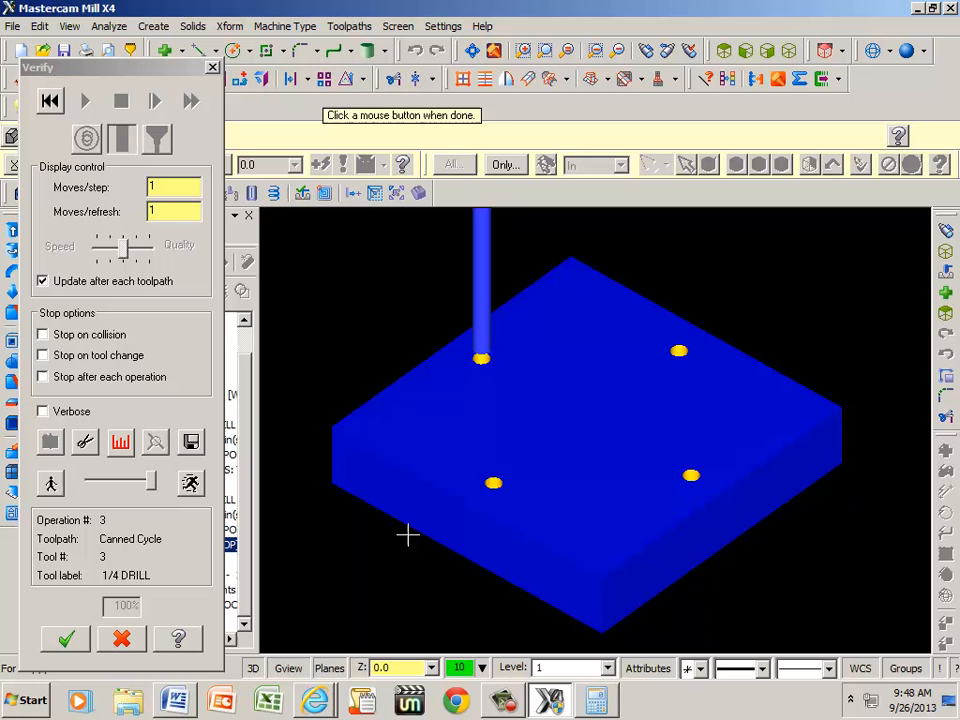
left_click(211, 69)
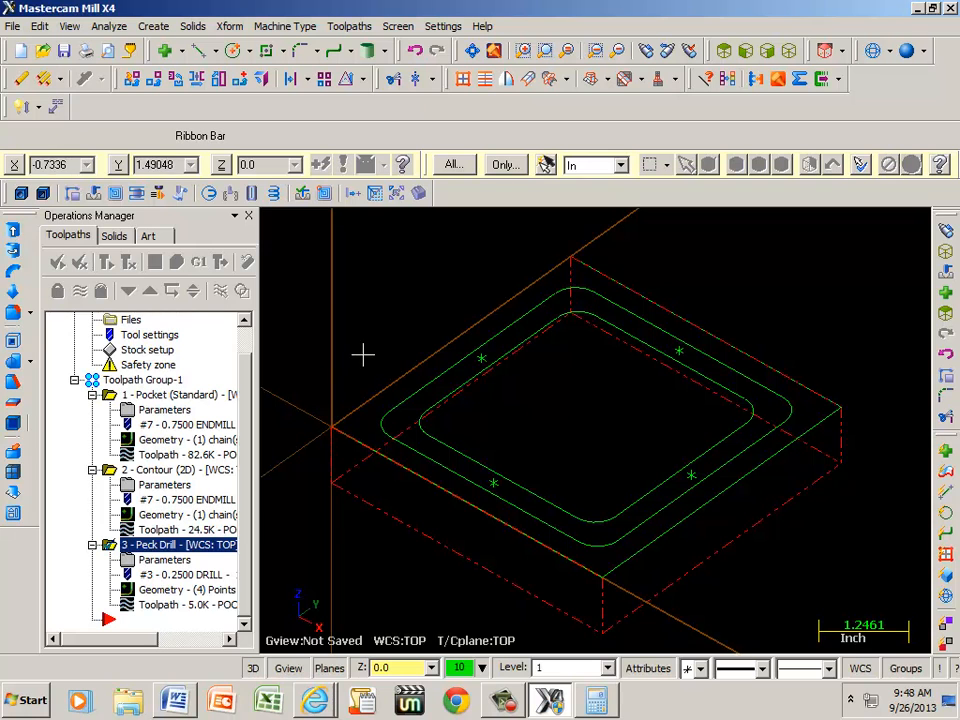
Step: Run a Verify simulation of all three operations on the stock, inspect the machined part and close it
left_click(57, 262)
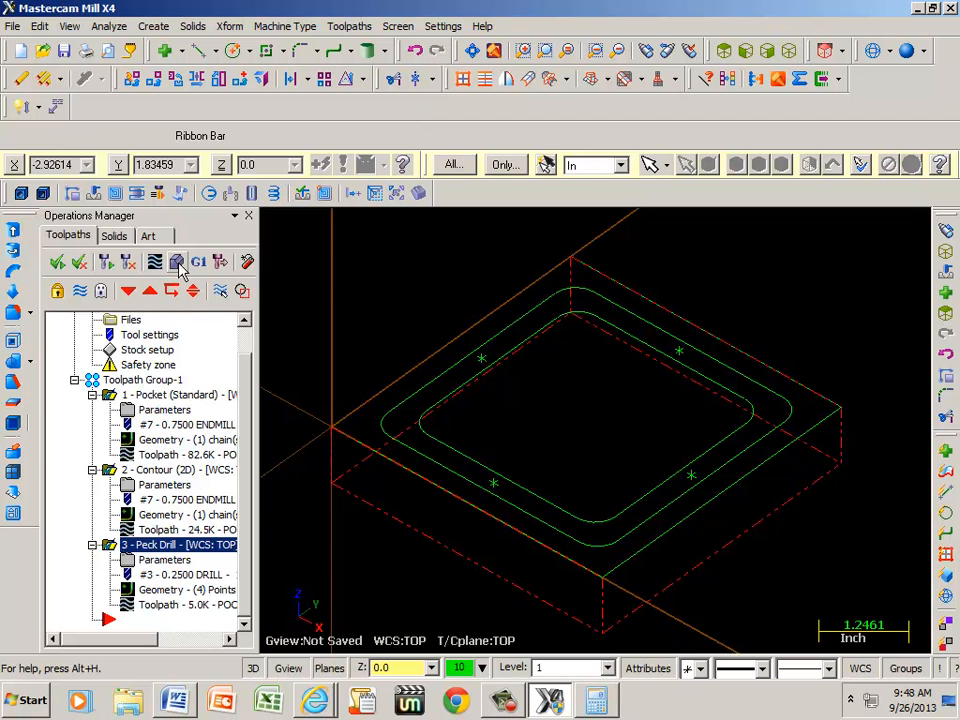
left_click(174, 264)
left_click(86, 101)
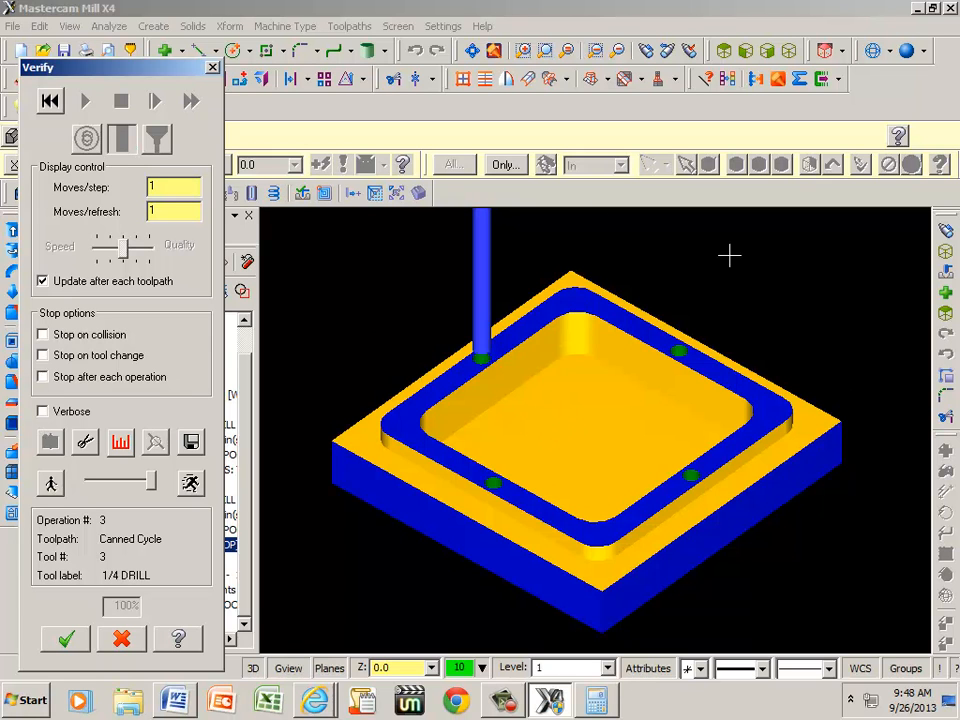
right_click(508, 412)
left_click(546, 200)
left_click(510, 559)
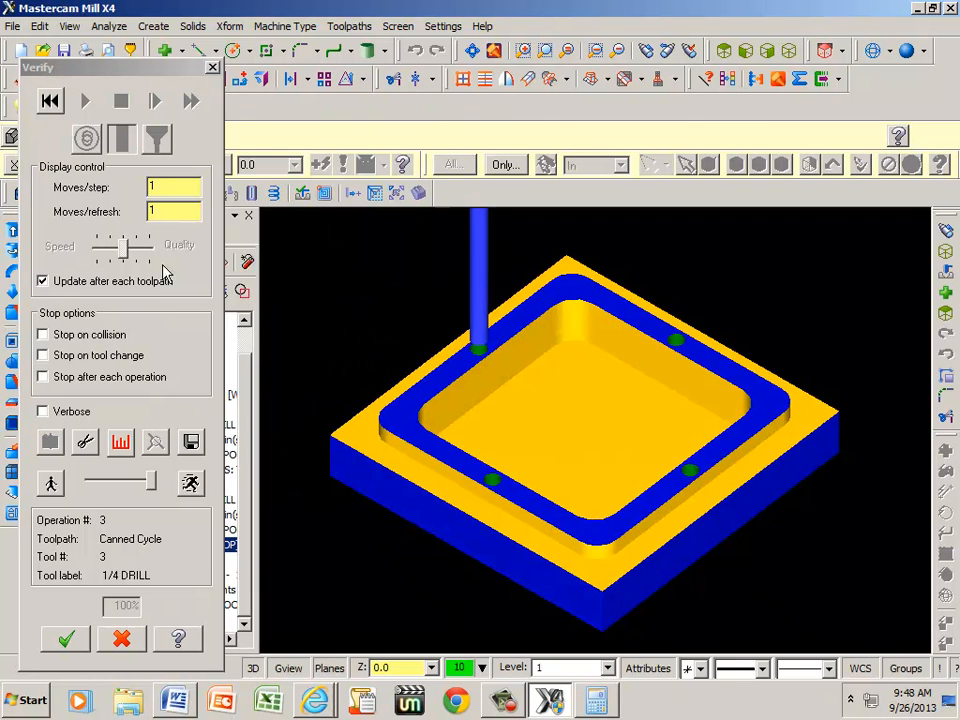
left_click(211, 68)
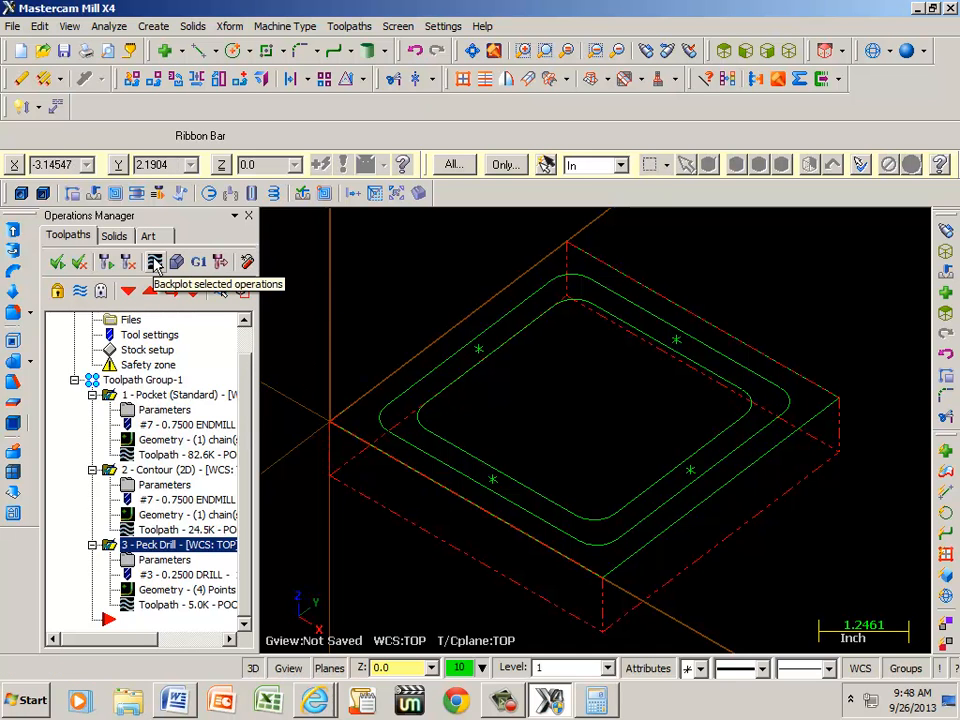
left_click(155, 262)
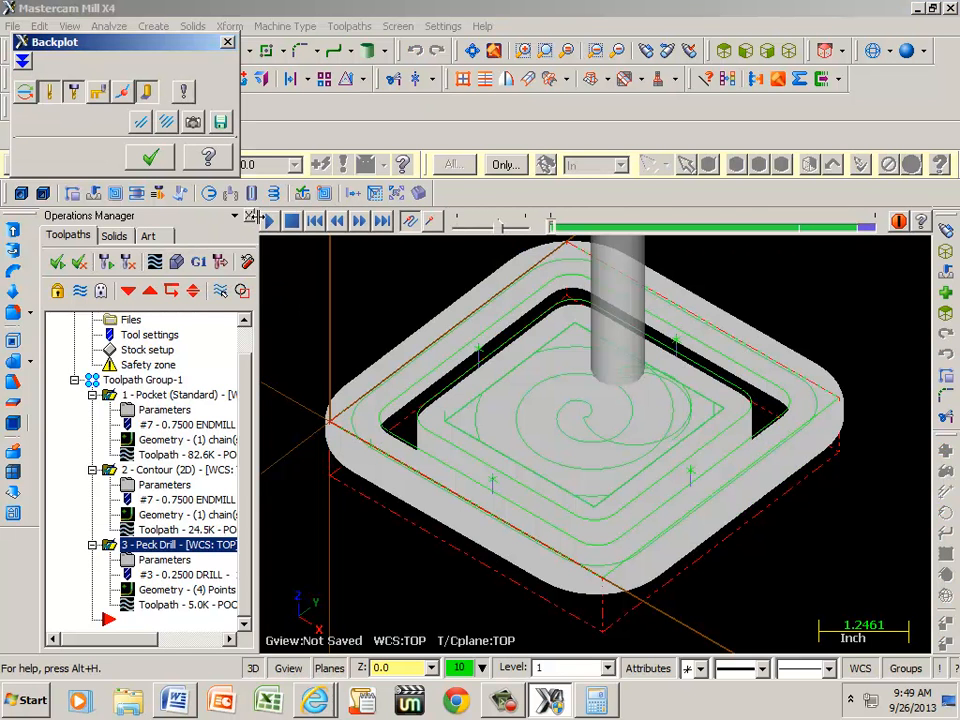
left_click(314, 223)
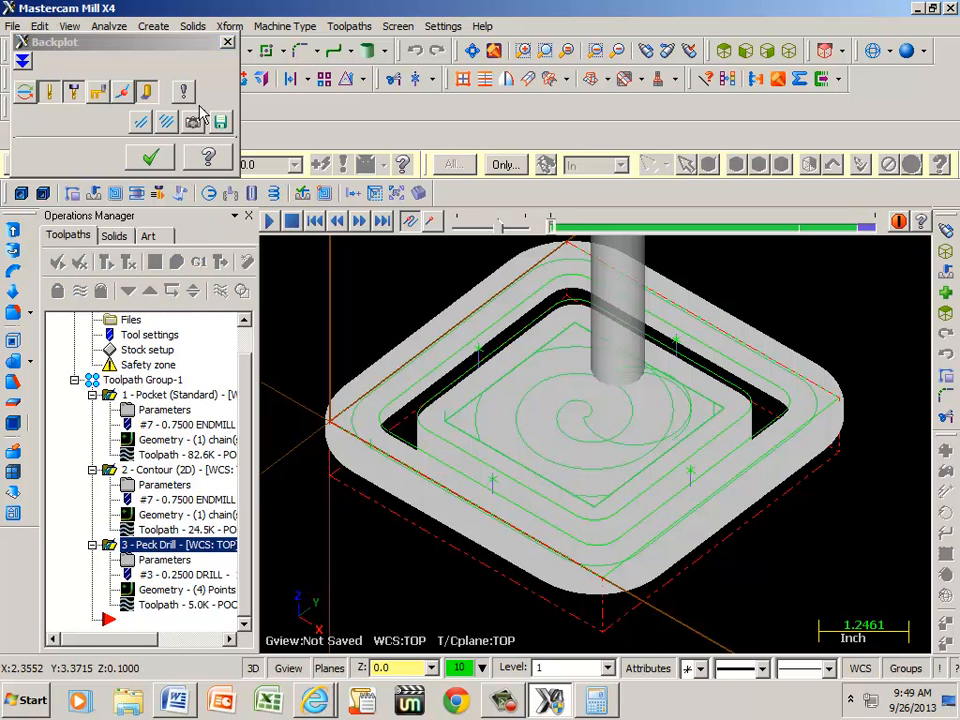
left_click(152, 157)
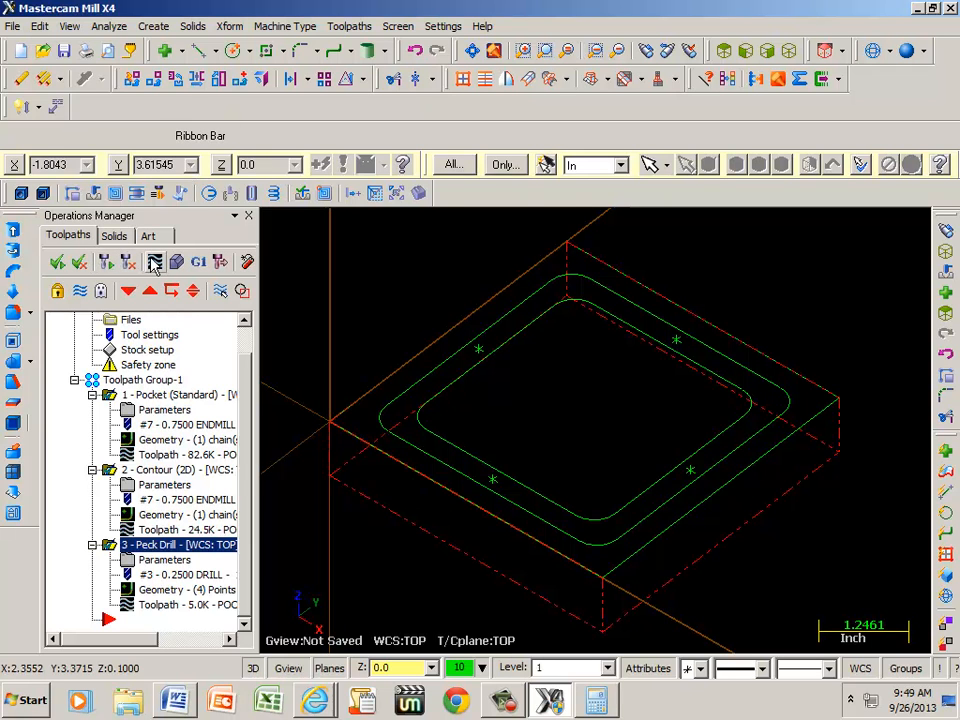
Step: Backplot all three operations from the beginning, with the toolpath drawn only as the tool moves
left_click(160, 260)
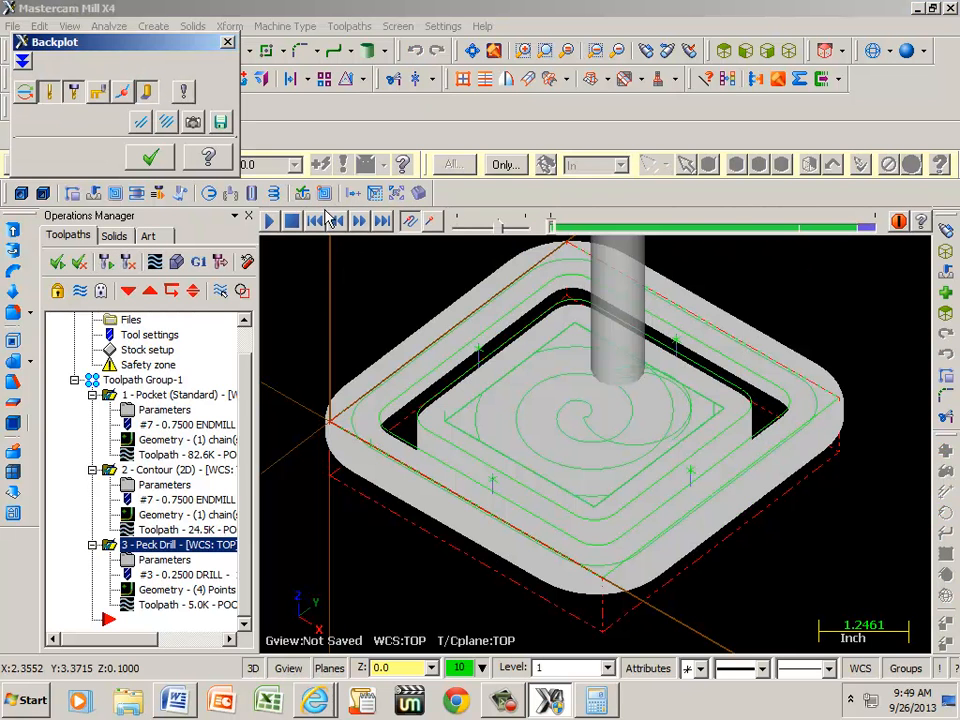
left_click(268, 222)
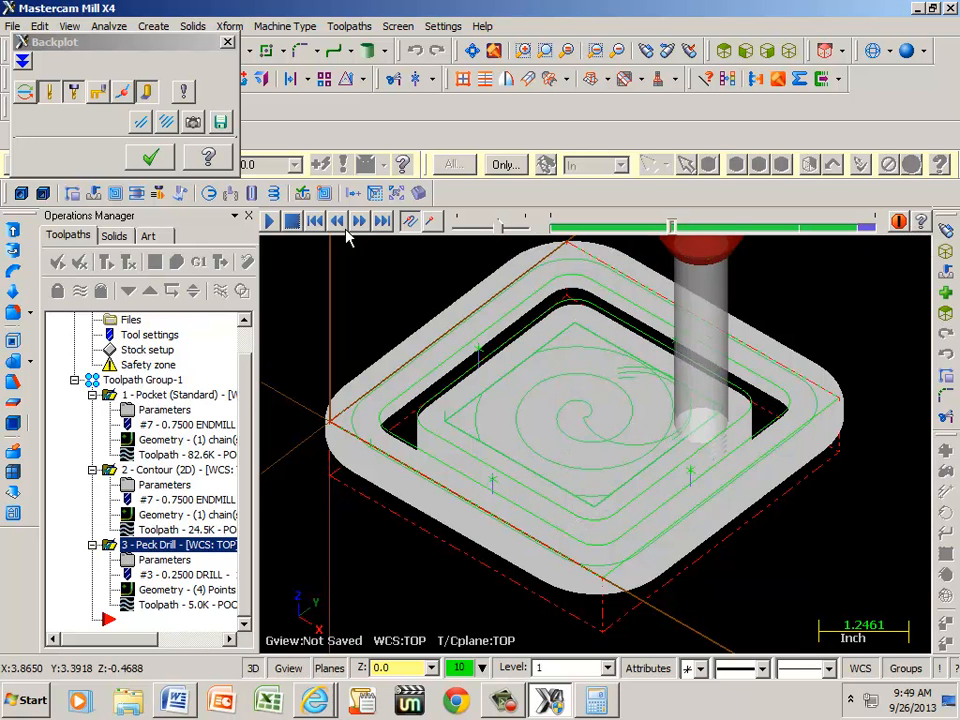
left_click(441, 222)
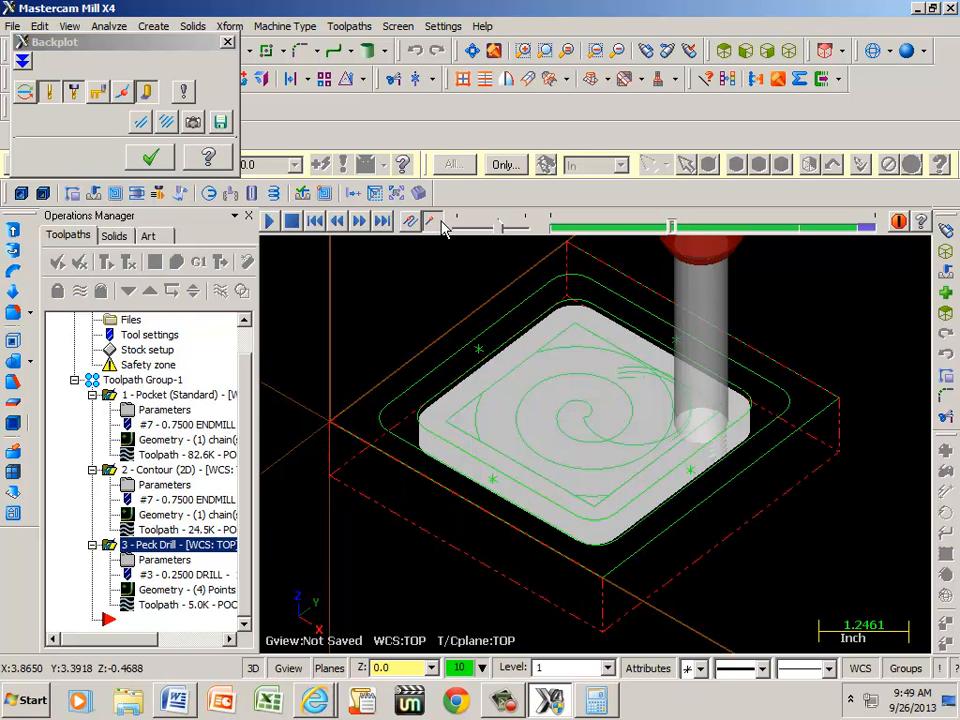
left_click(337, 222)
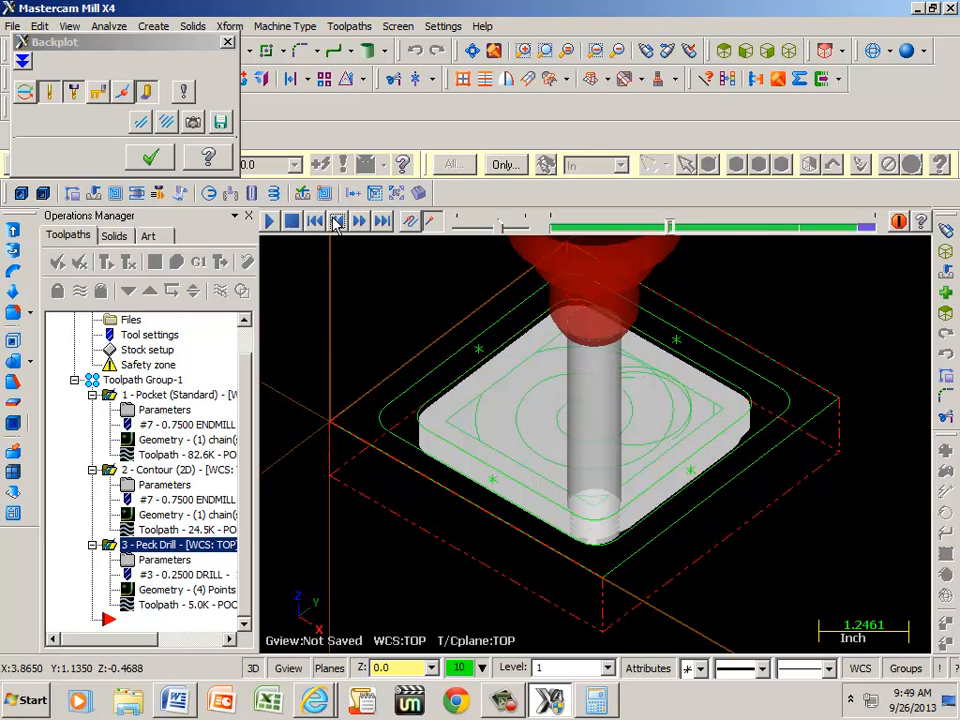
left_click(314, 222)
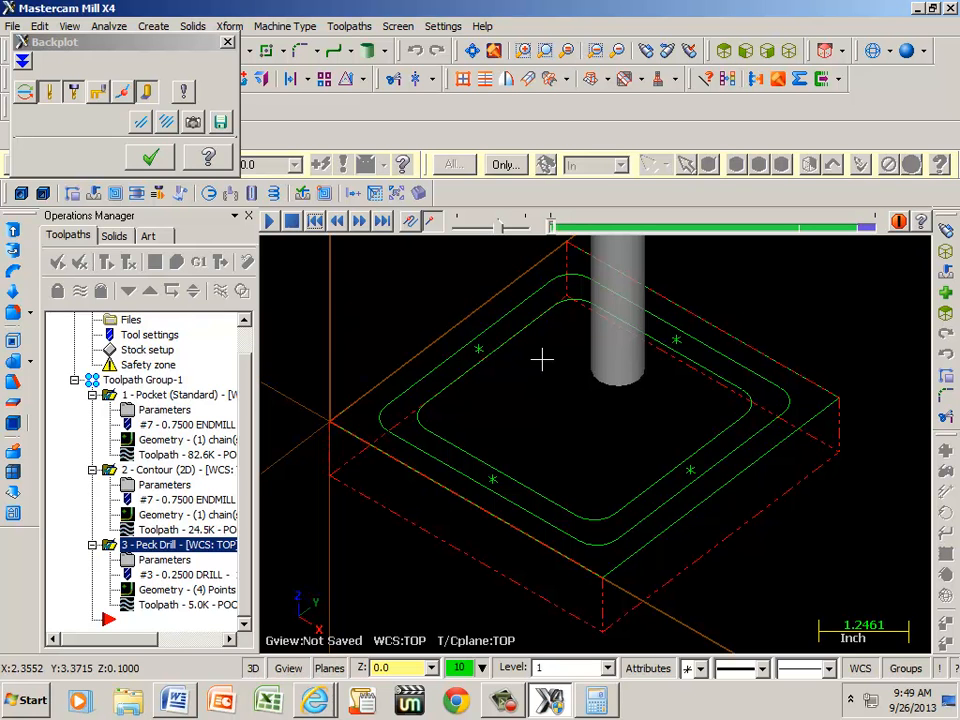
left_click(269, 222)
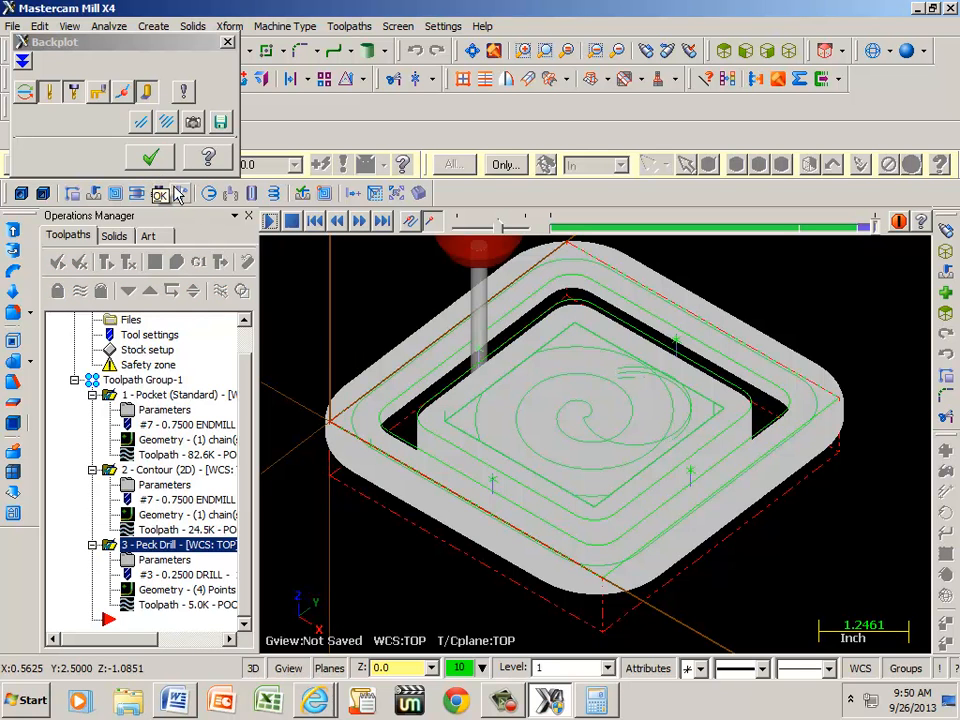
Step: Expand the backplot information to check the cycle time of all three operations, and close the backplot
left_click(22, 62)
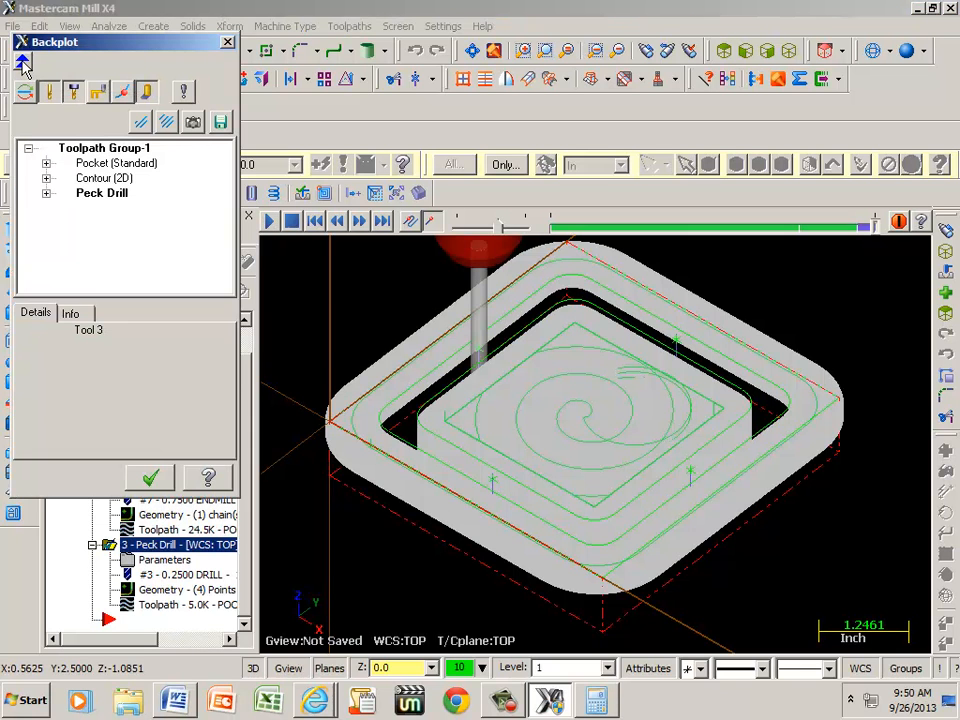
left_click(72, 314)
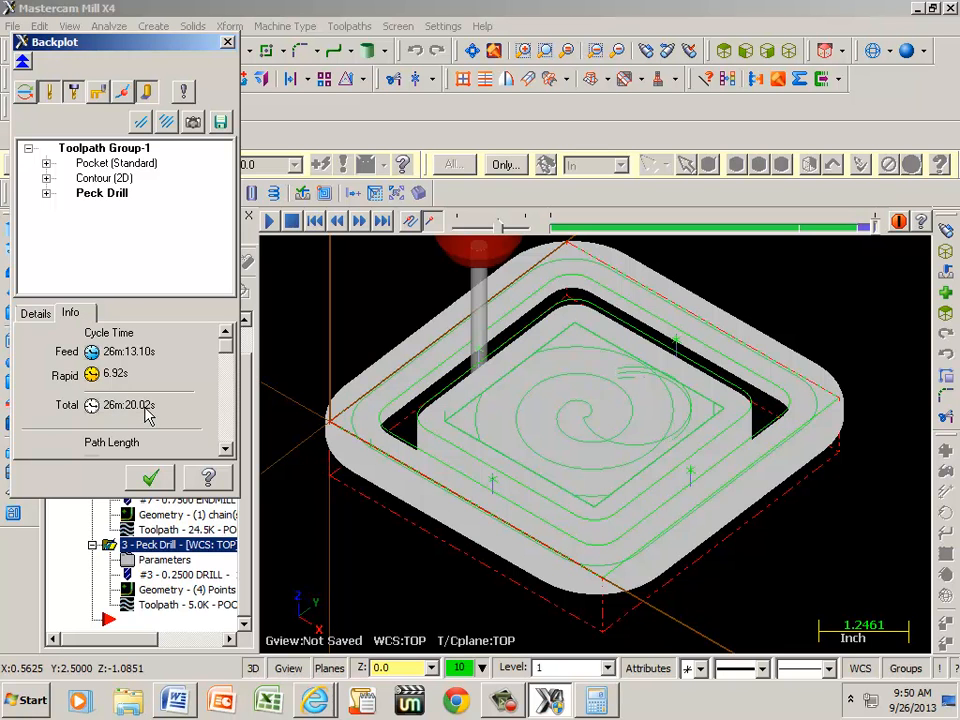
left_click(152, 479)
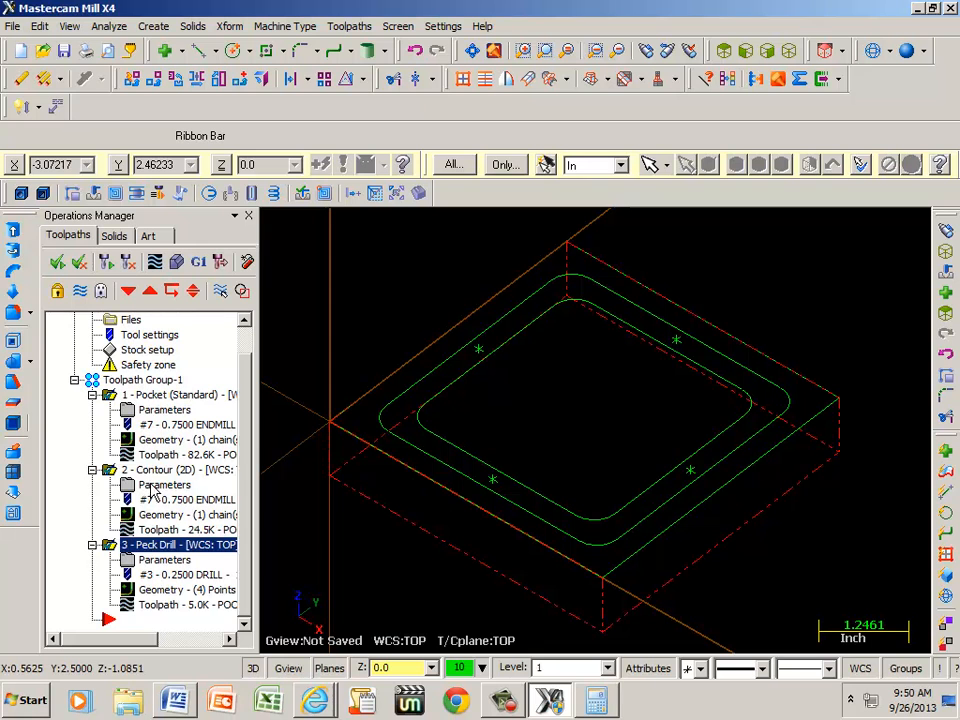
Step: Set the Contour (2D) operation's feed rate to 30 and plunge rate to 15, enable Rapid Retract and accept the parameters
left_click(155, 486)
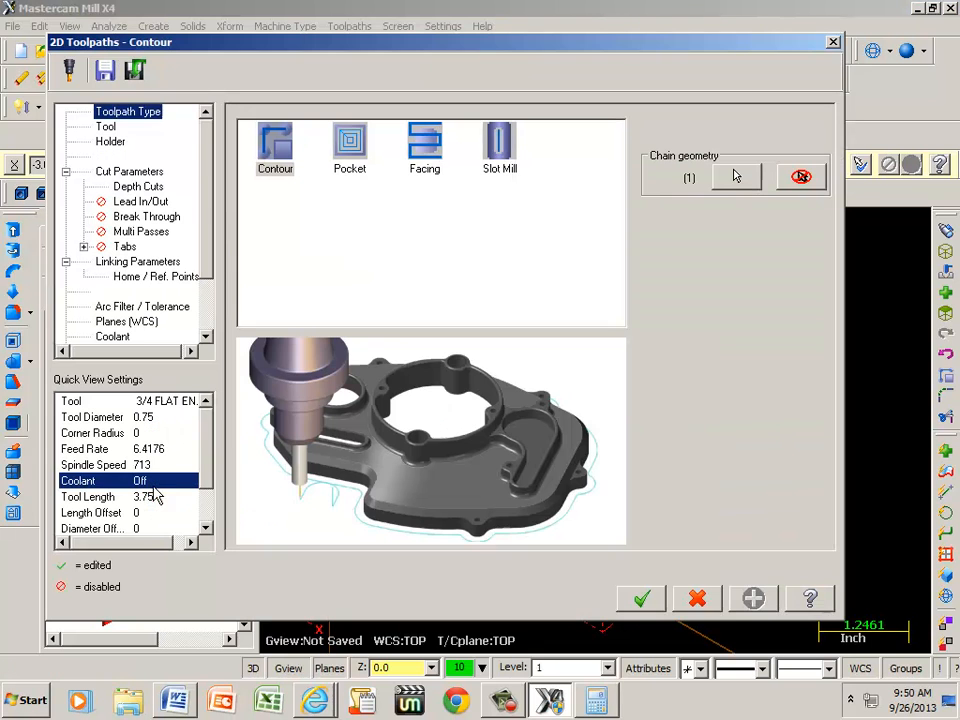
left_click(106, 127)
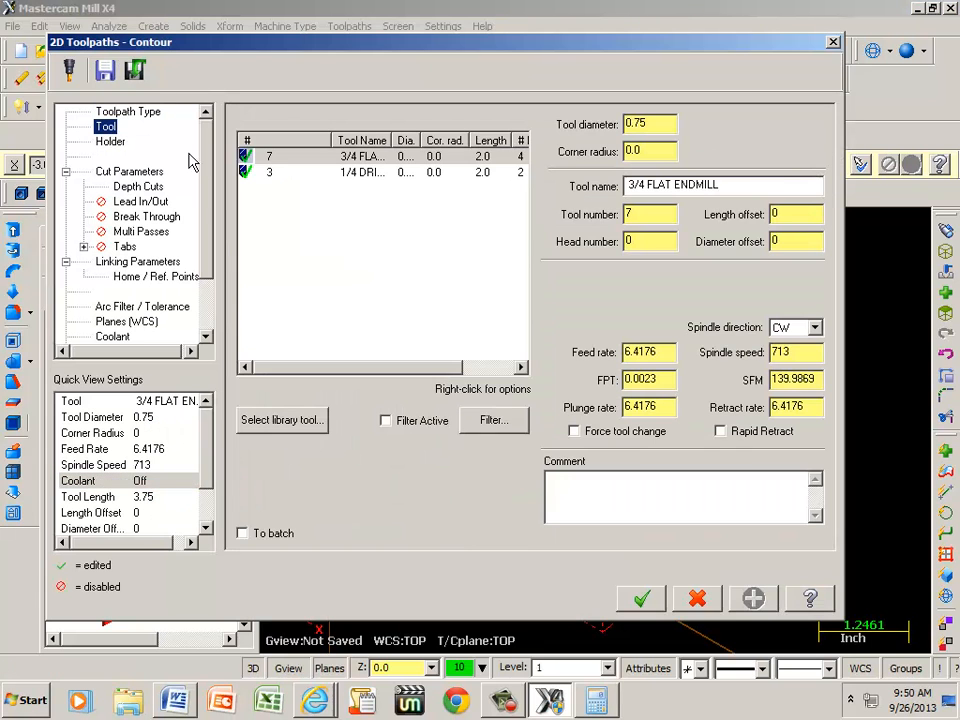
left_click_drag(656, 352, 595, 352)
type("30")
left_click_drag(667, 406, 548, 415)
type("15")
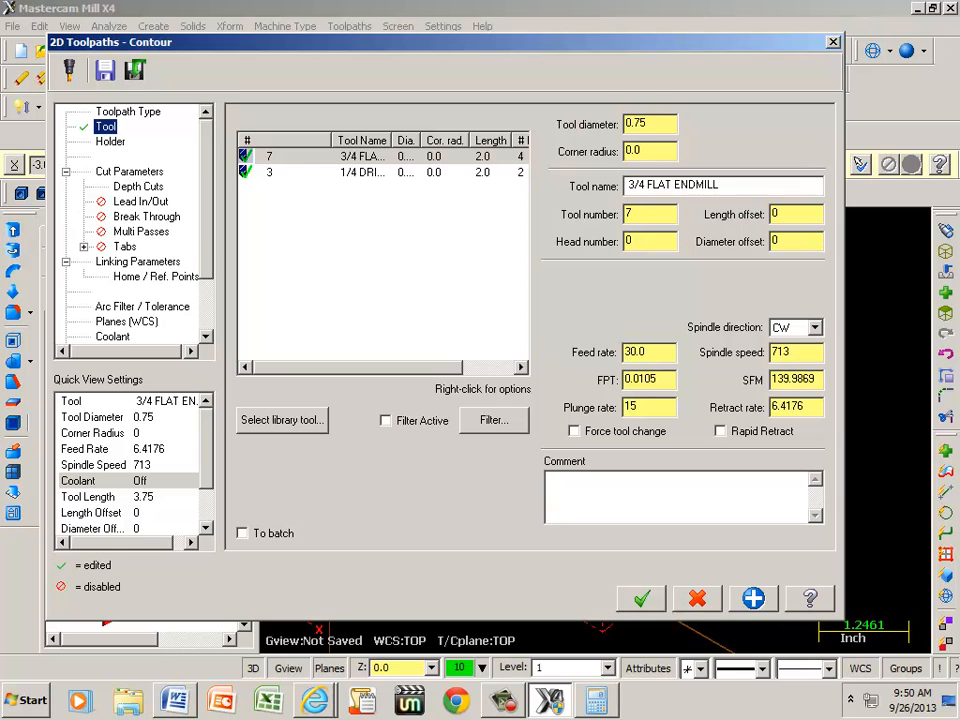
left_click(721, 431)
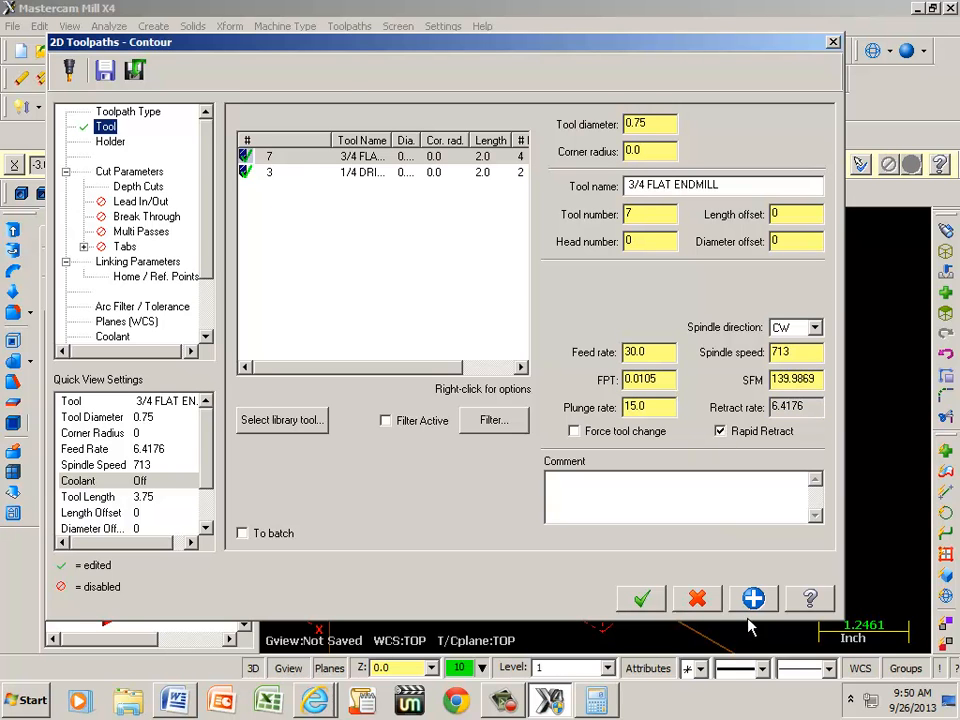
left_click(641, 598)
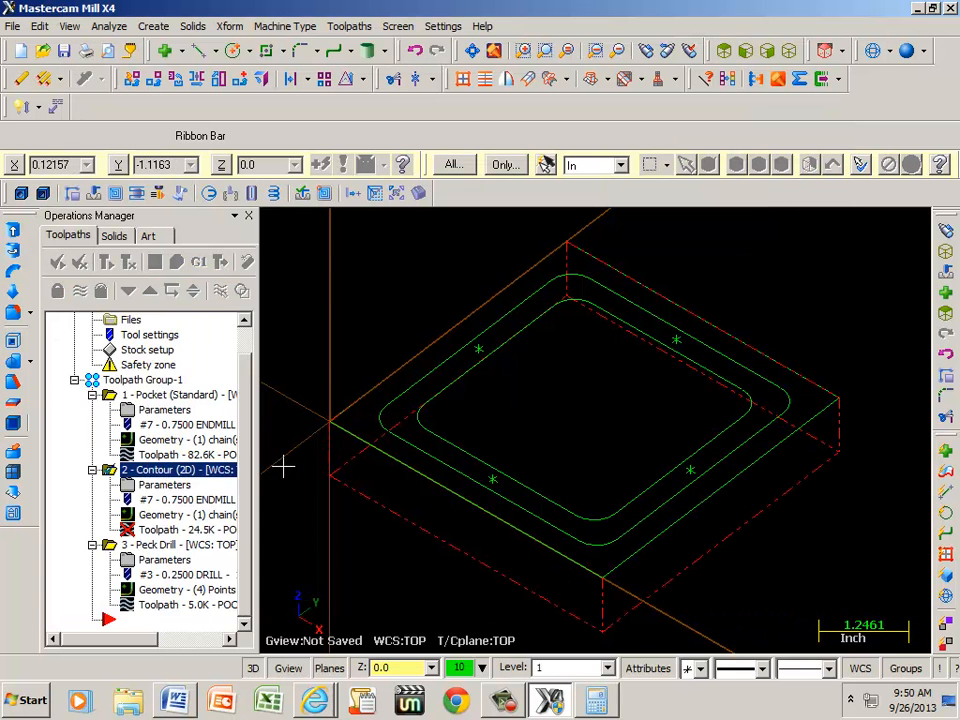
Step: Regenerate the Contour (2D) toolpath, check its cycle time in the backplot information and close the backplot
left_click(140, 529)
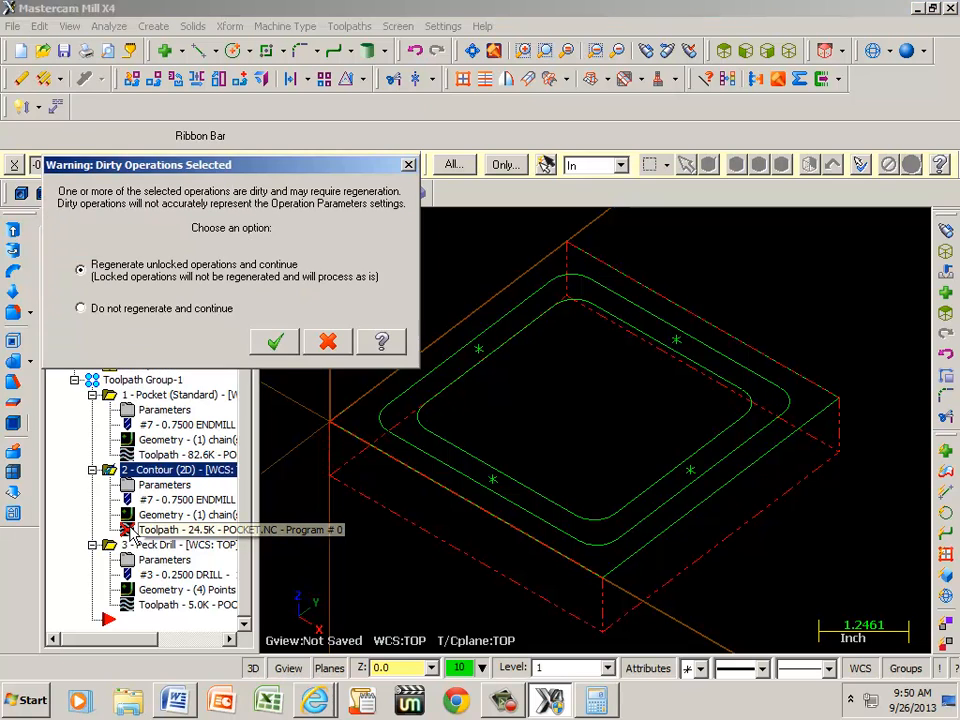
left_click(276, 343)
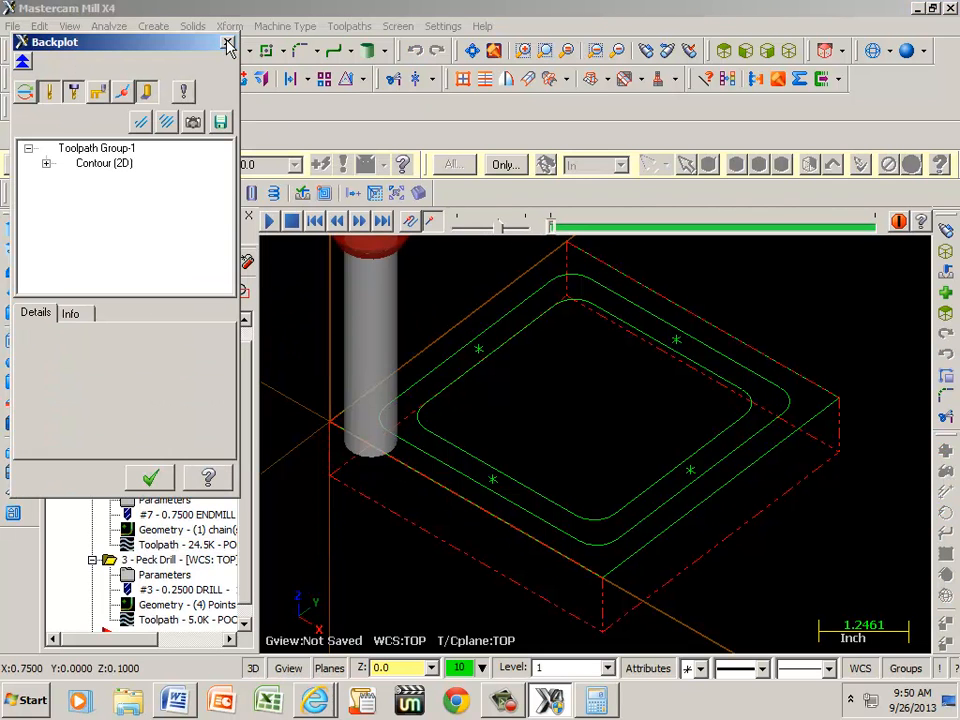
left_click(22, 62)
left_click(22, 62)
left_click(87, 315)
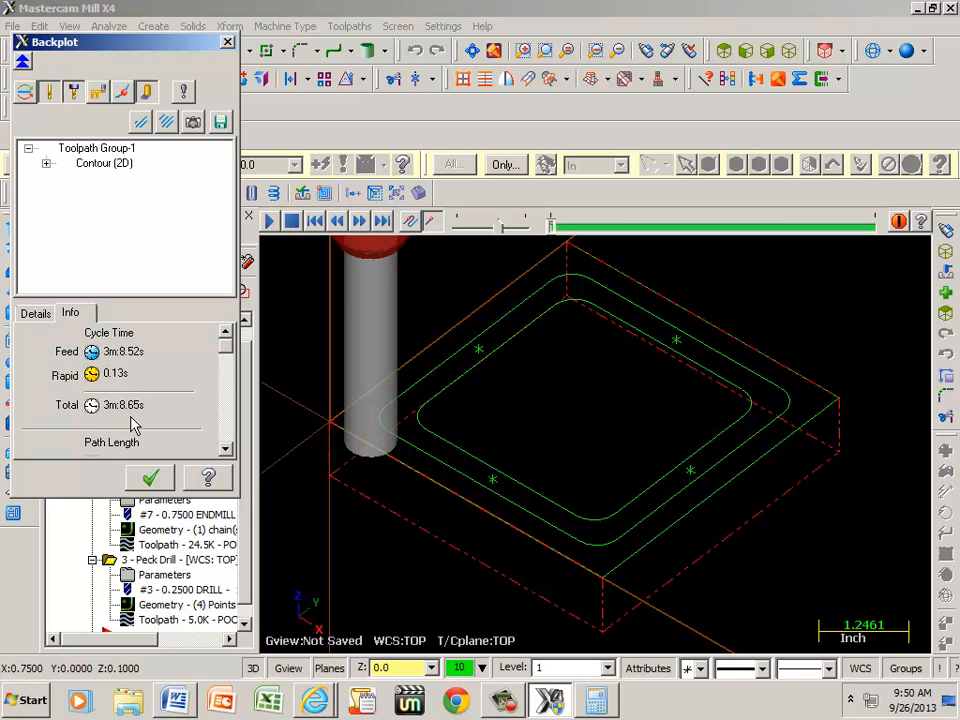
left_click(152, 478)
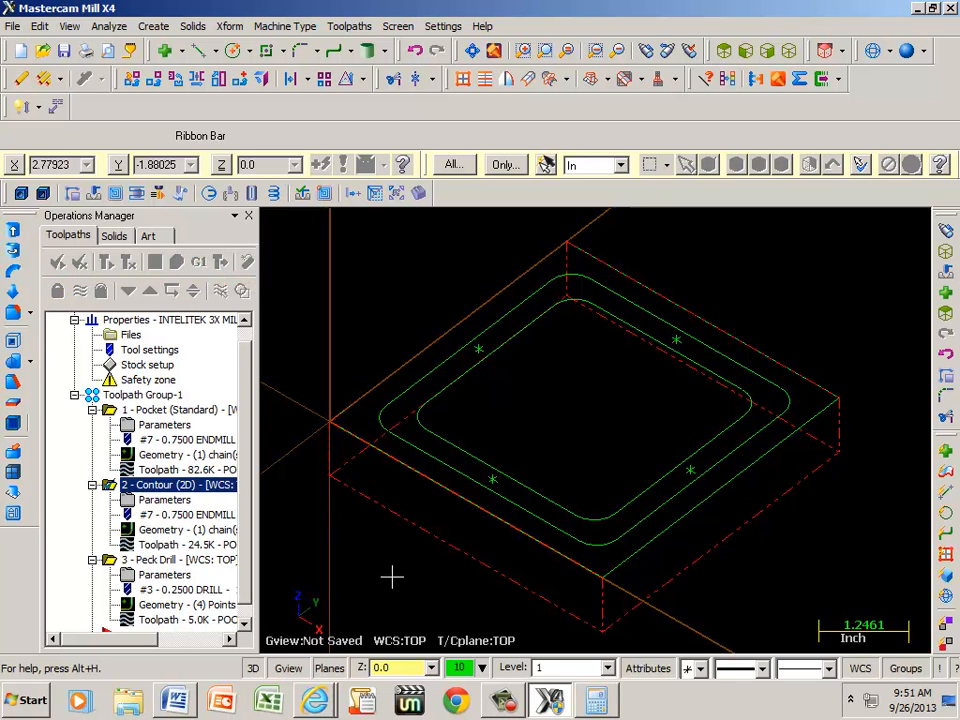
left_click(508, 702)
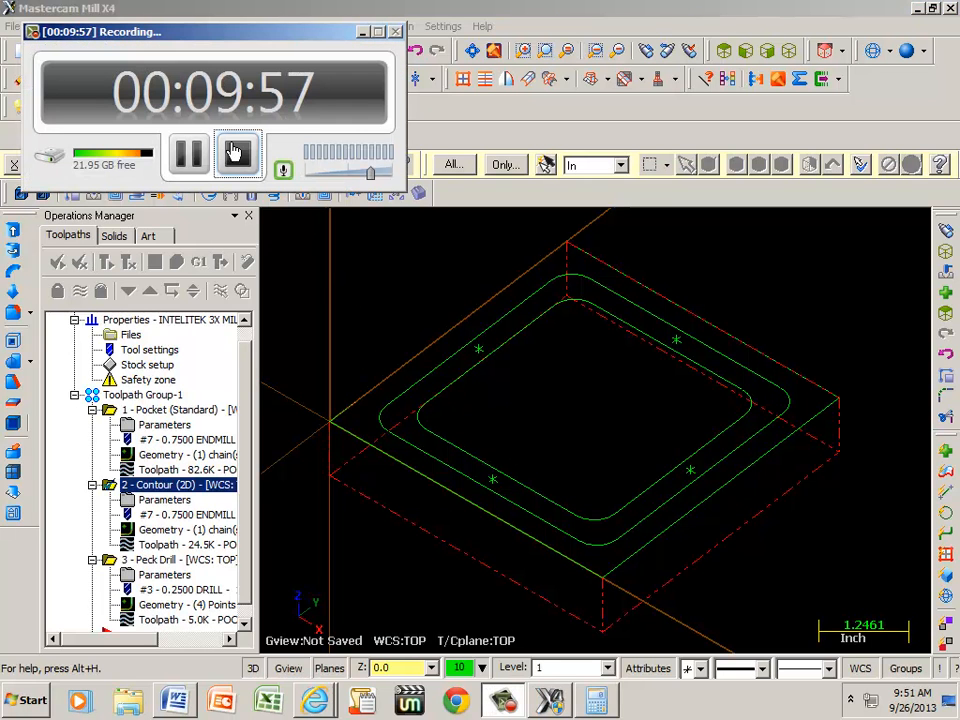